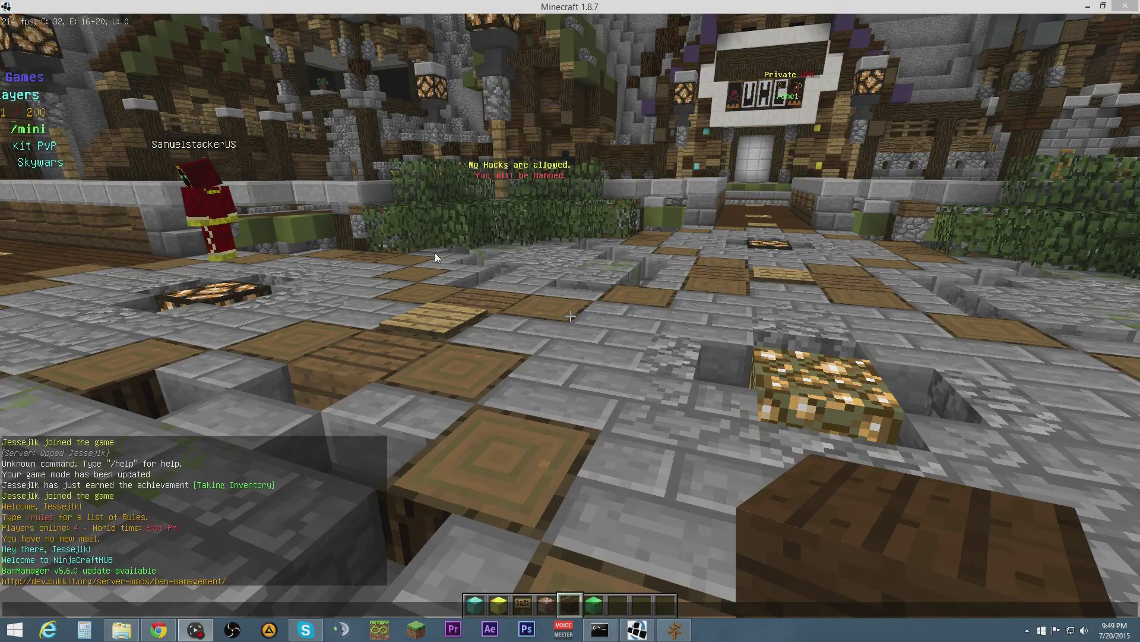
Check the online player list on NinjaCraftHUB, then bring up the game menu.
left_click(435, 252)
key("Escape")
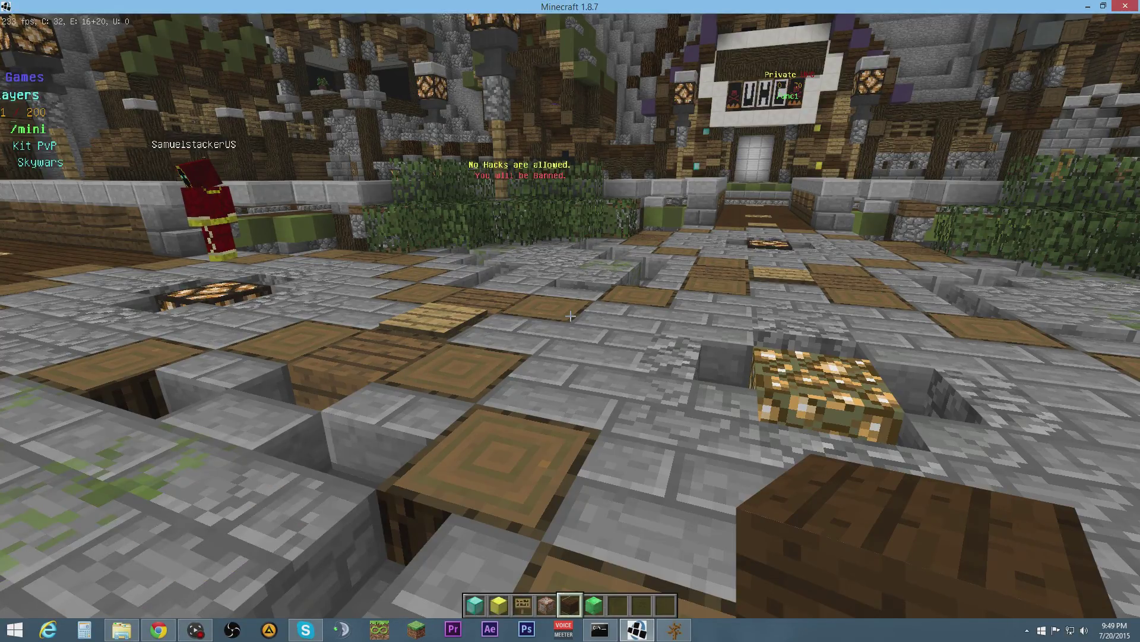
key("Tab")
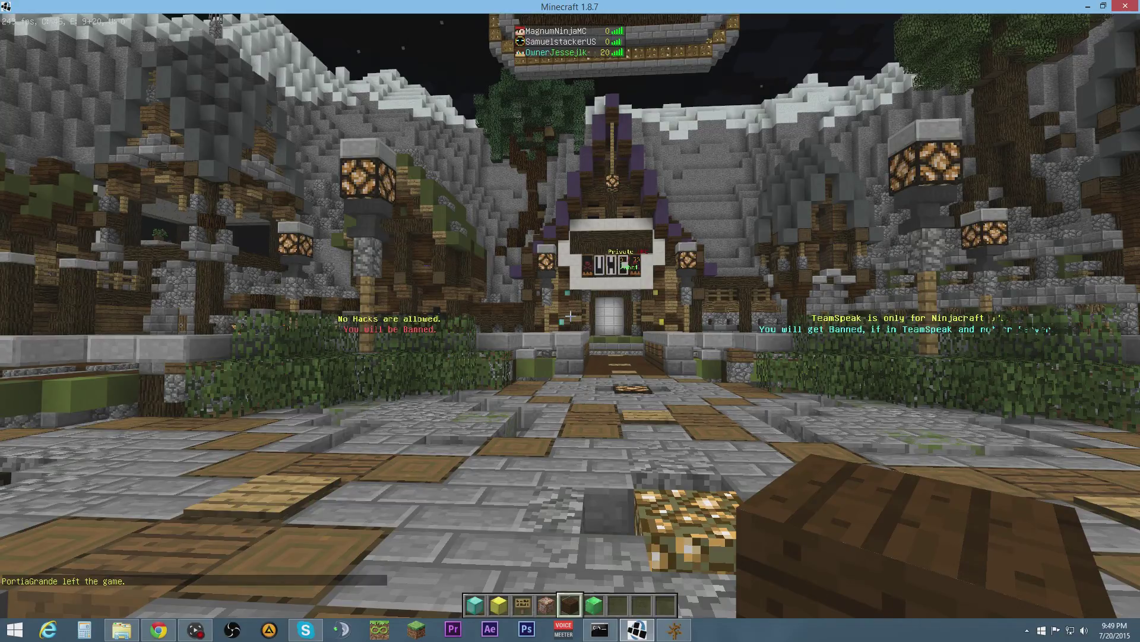
key("w")
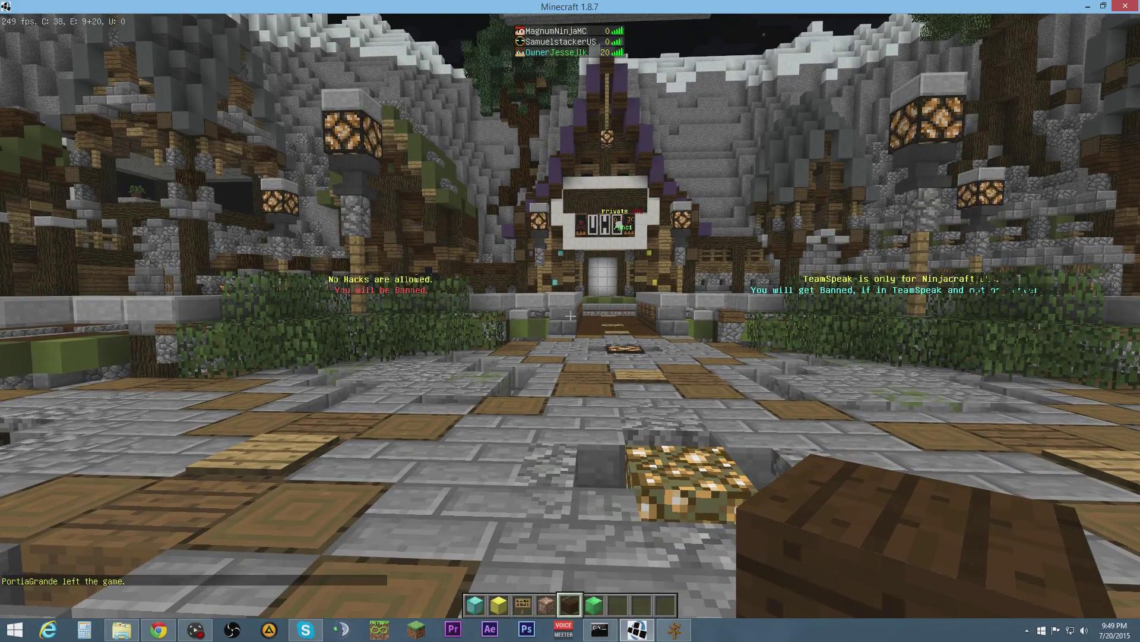
key("Escape")
Leave the hub, join localhost by Direct Connect, and enter 'scoreboard teams add Red' in chat.
left_click(578, 300)
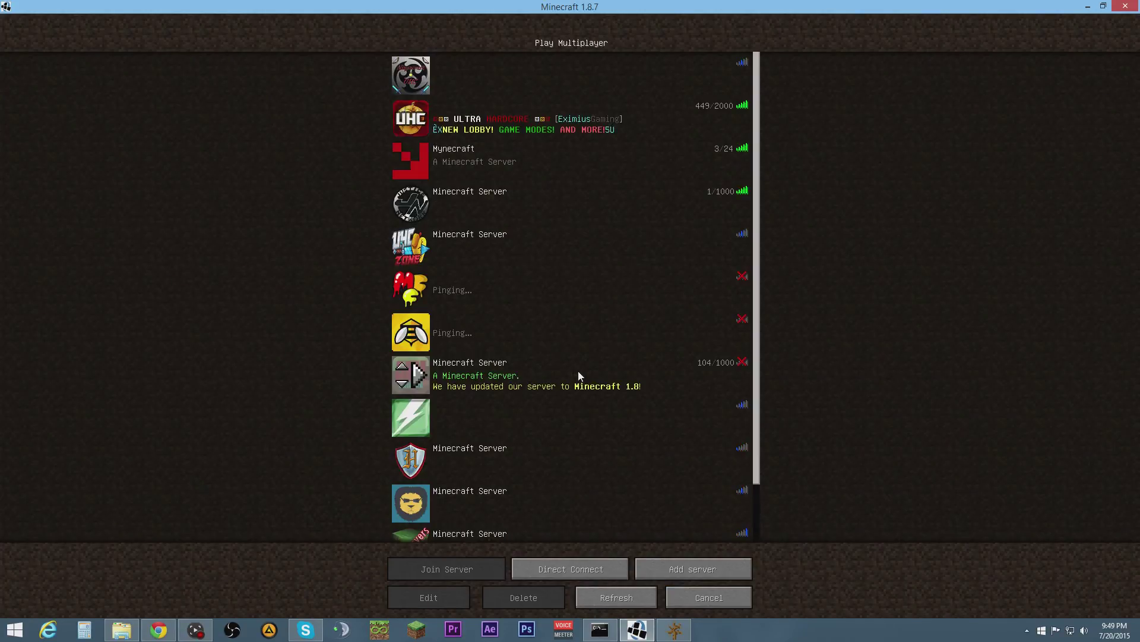
left_click(581, 572)
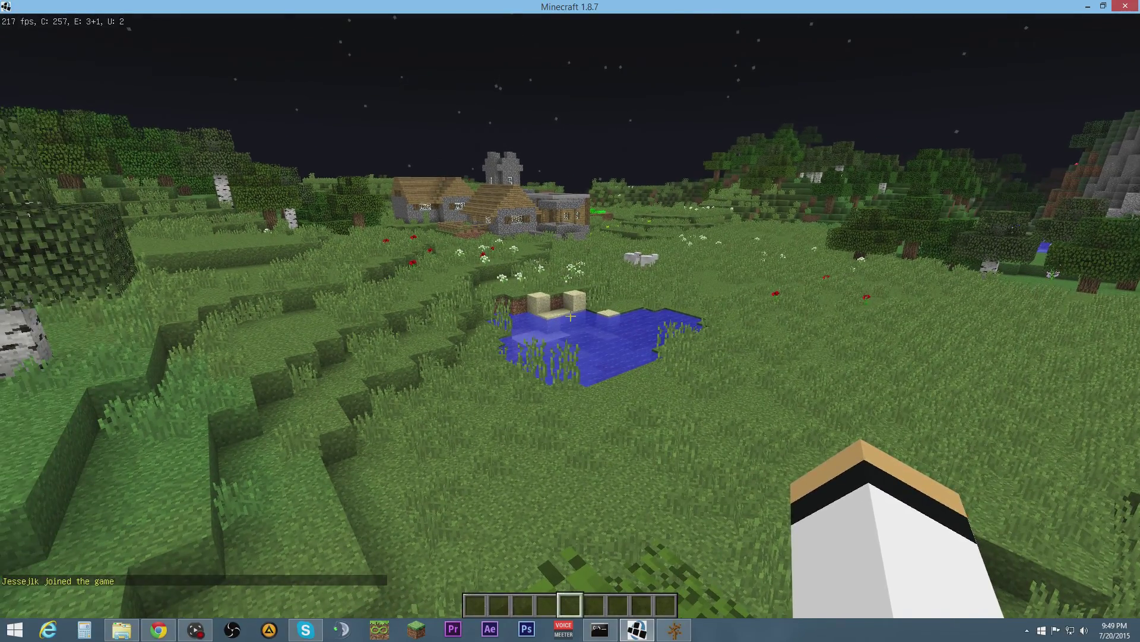
key("slash")
type("sc")
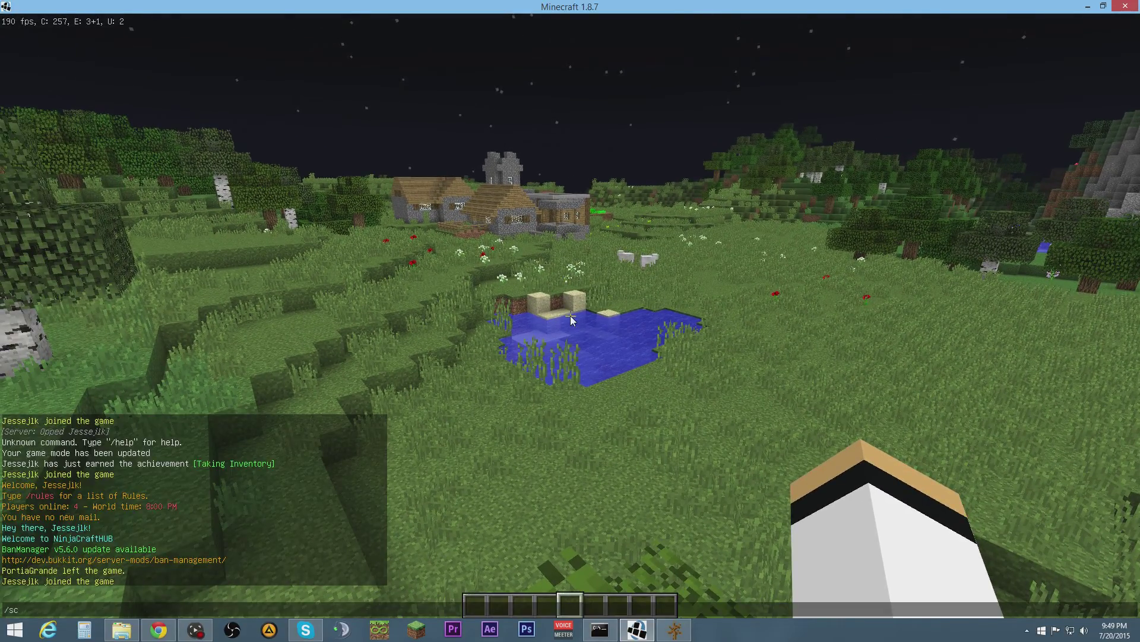
type("oreboard teams add")
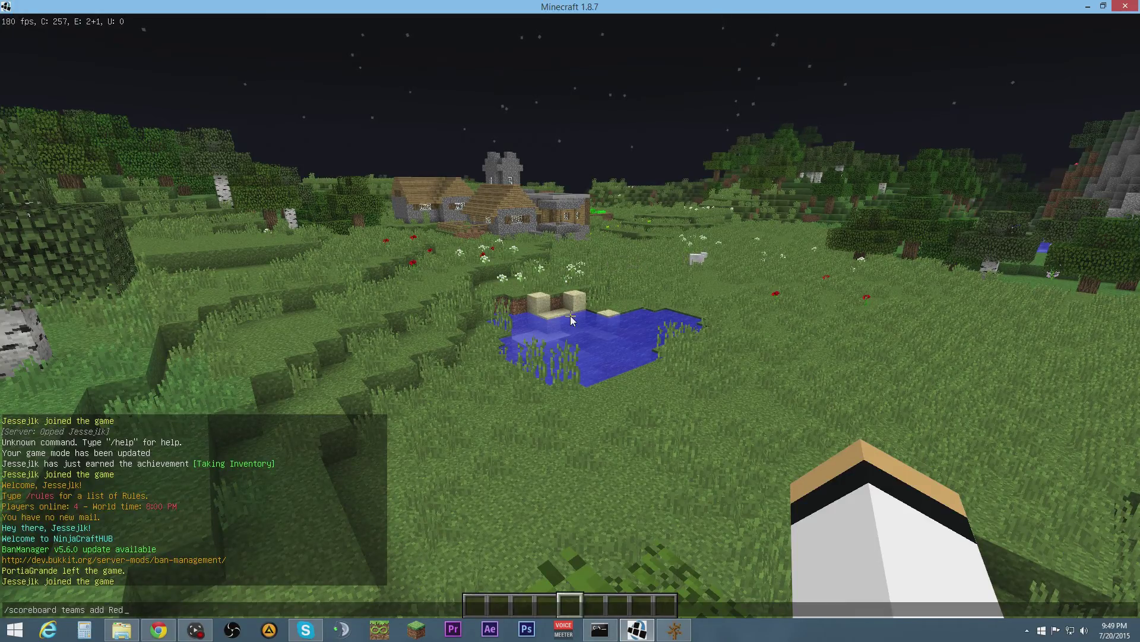
type(" Red")
Create team Red and set its colour to red with /scoreboard teams option.
key("Return")
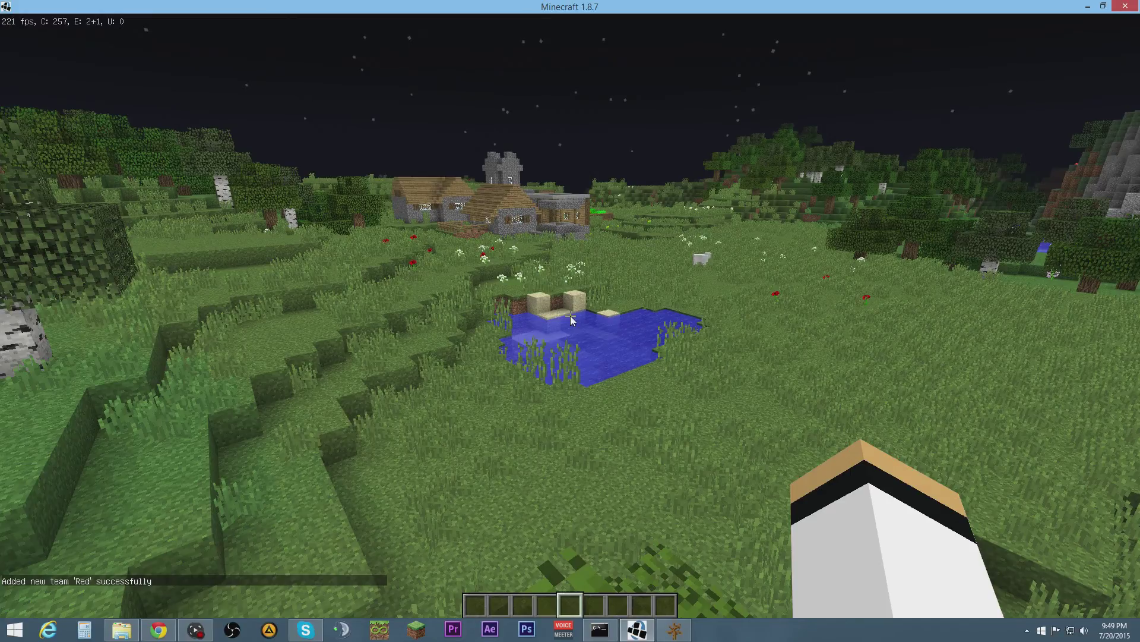
key("slash")
type("score")
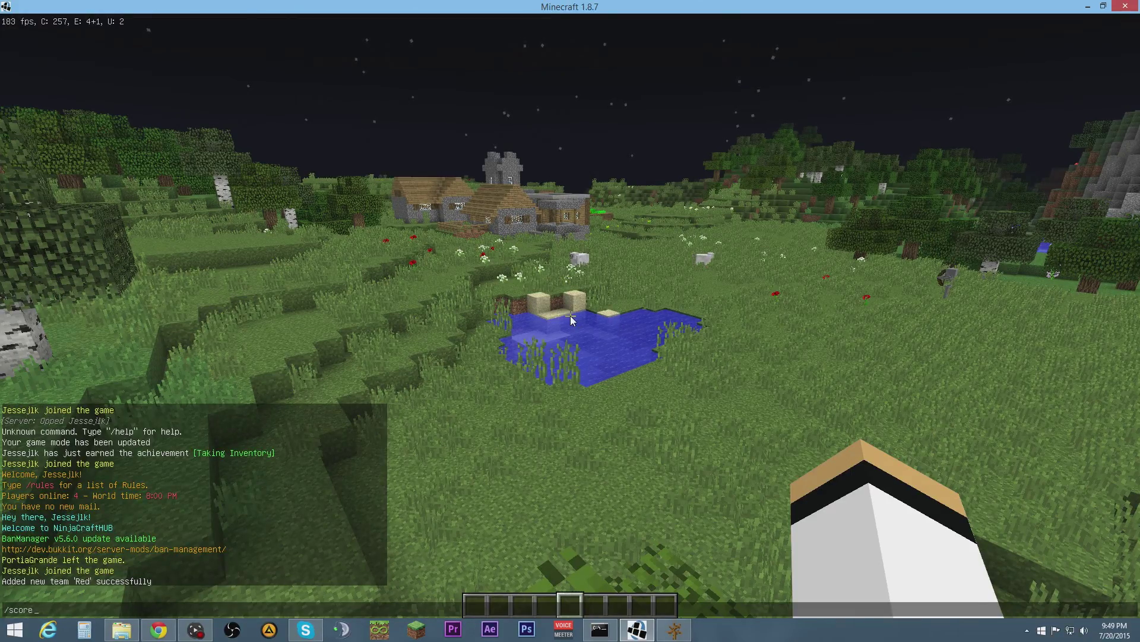
type("board teams option Red color re")
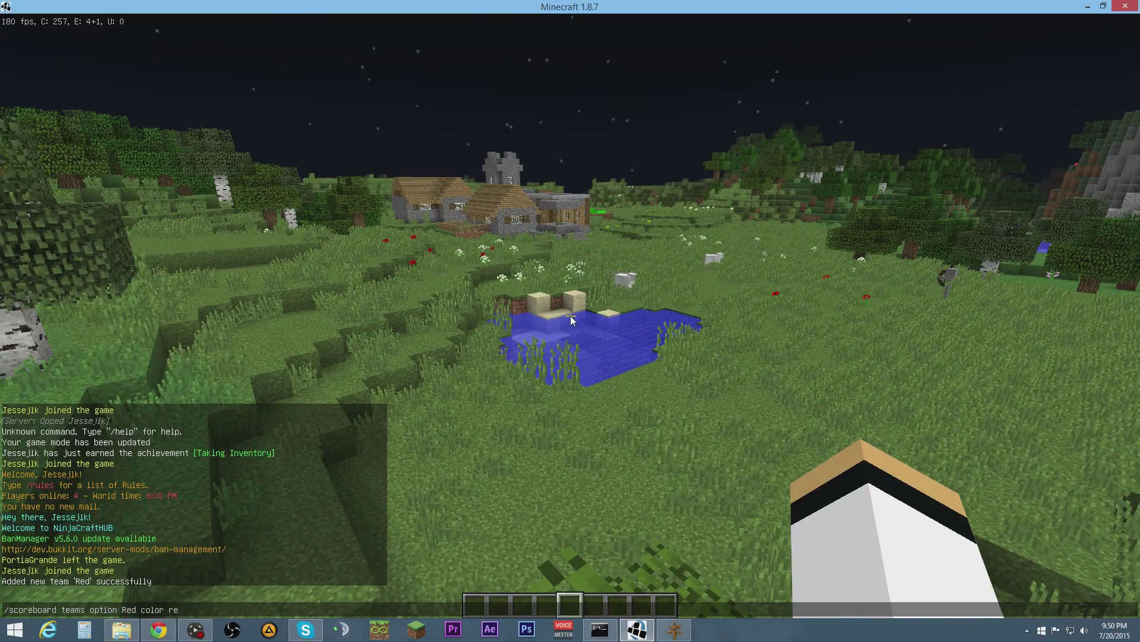
key("Tab")
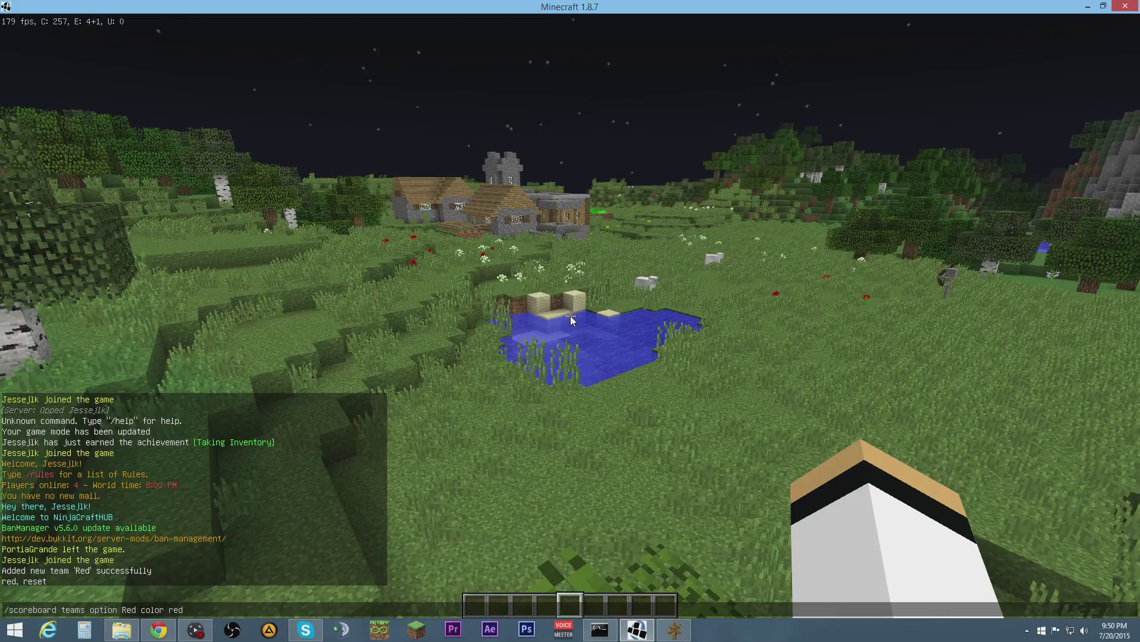
key("Return")
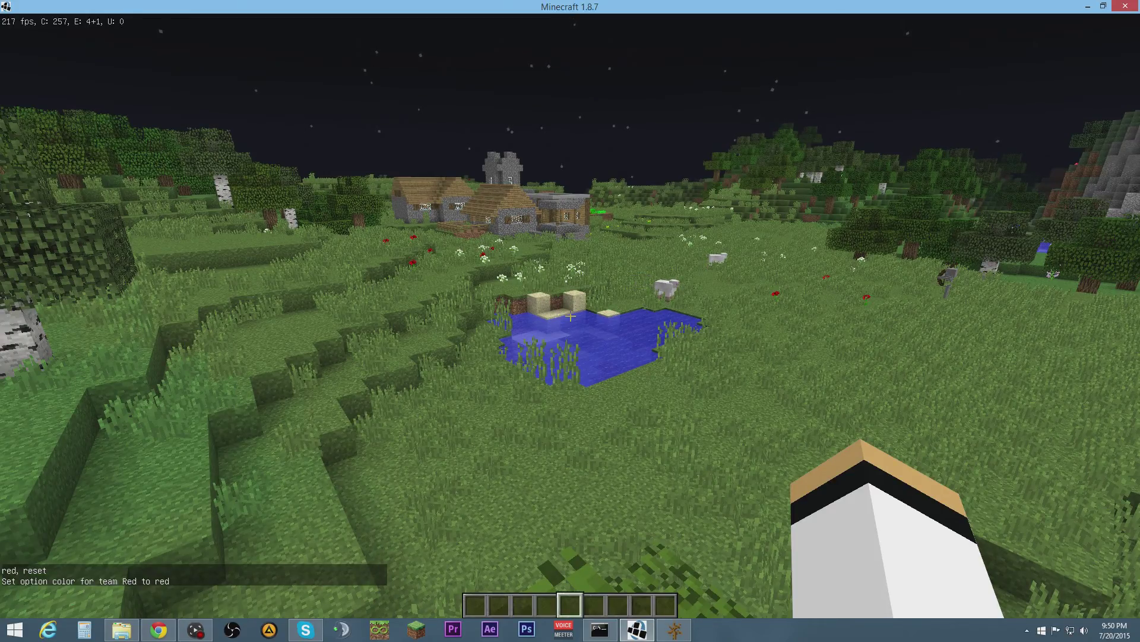
Add the player to team Red with /scoreboard teams join.
key("slash")
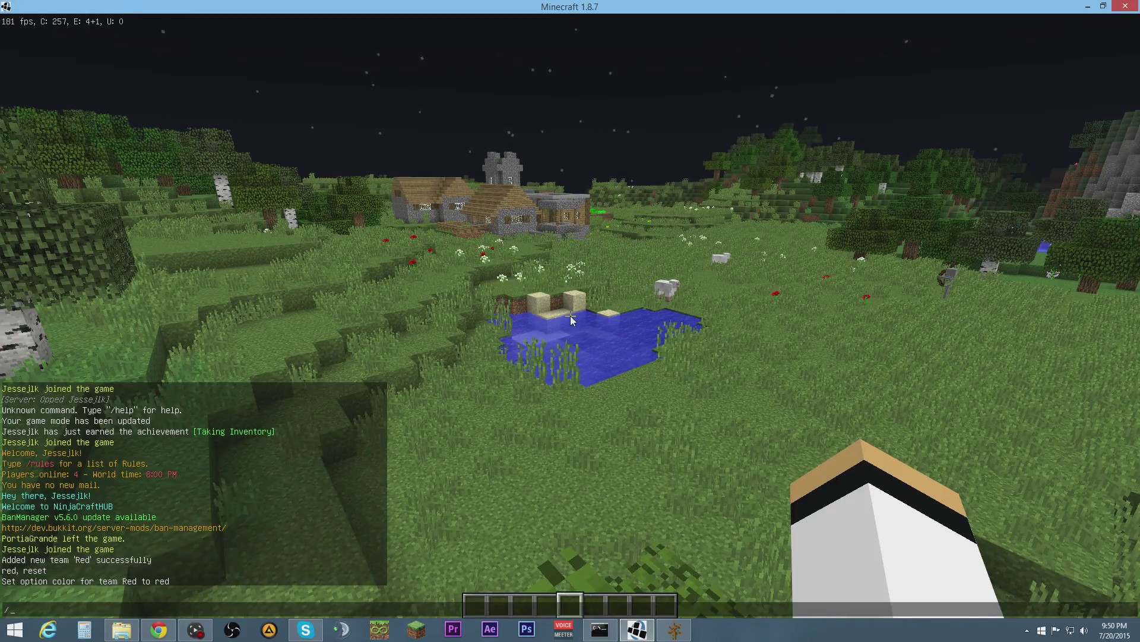
type("scoreboard teams join Red")
key("Return")
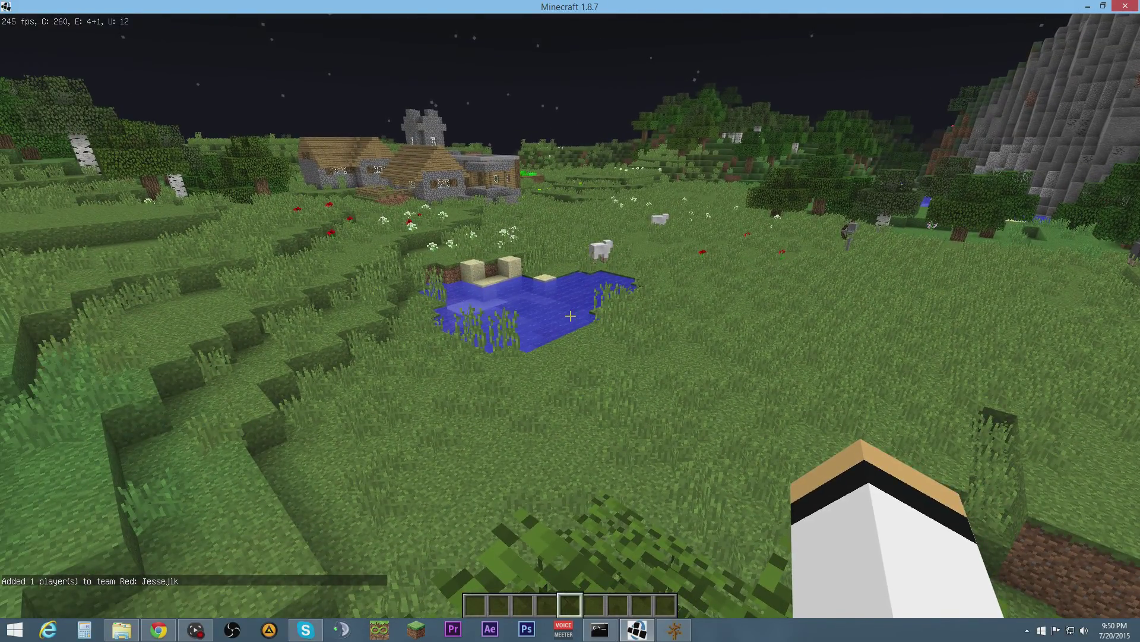
Save the world with /save-all and enter the /stop command to shut the server down.
type("/save")
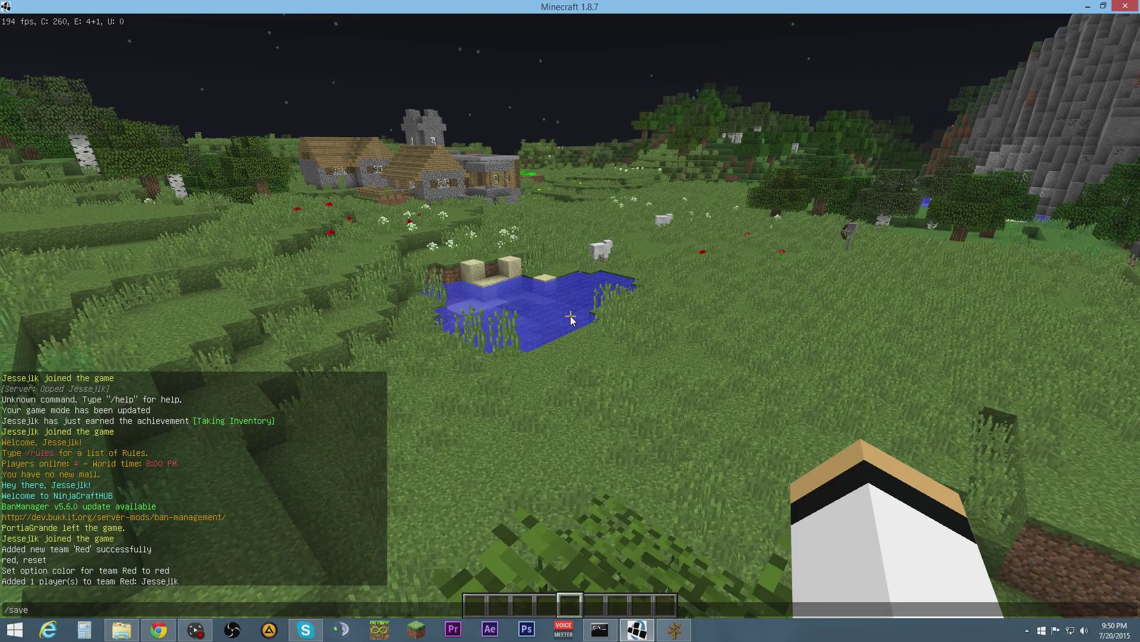
type("-all")
key("Return")
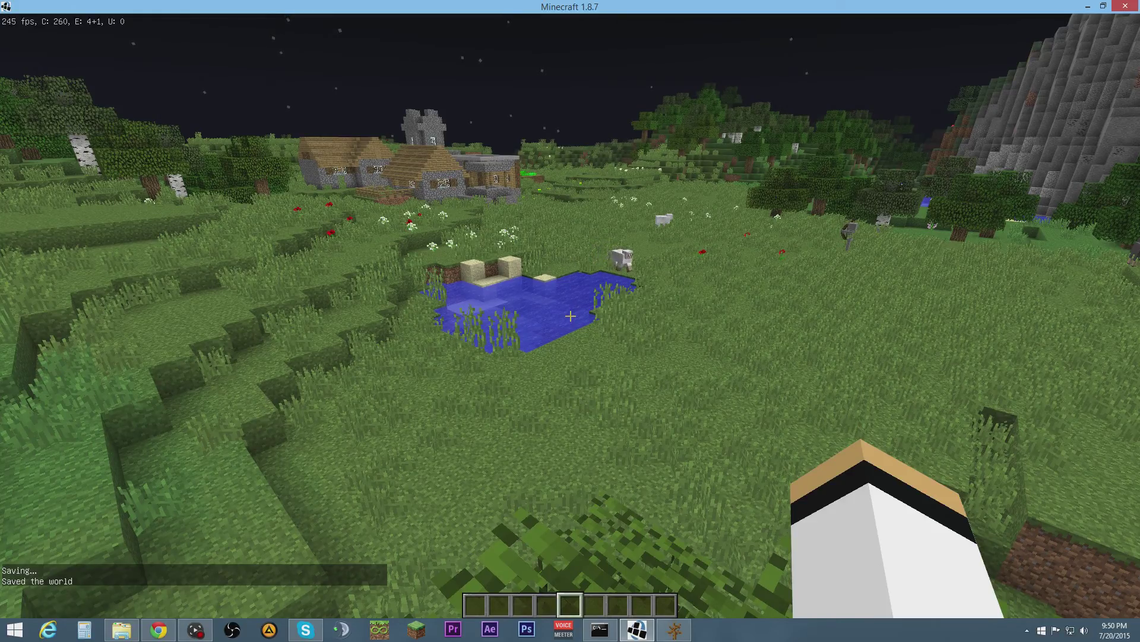
key("slash")
type("stop")
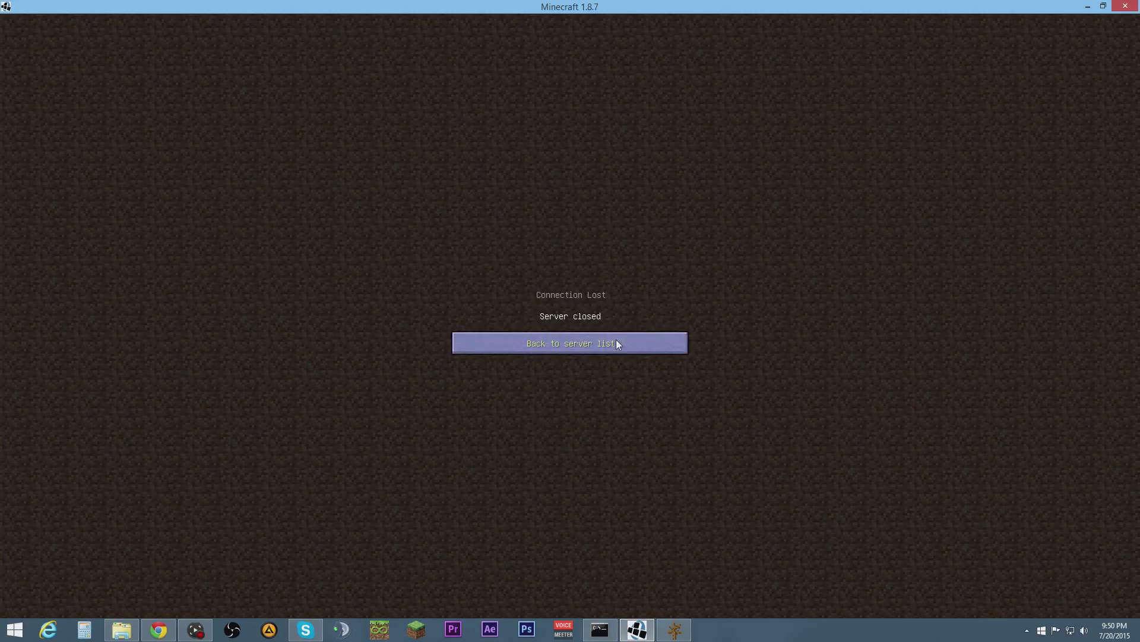
Return to the server list, minimise Minecraft, and scroll through the NBTExplorer forum thread.
left_click(617, 341)
left_click(1086, 6)
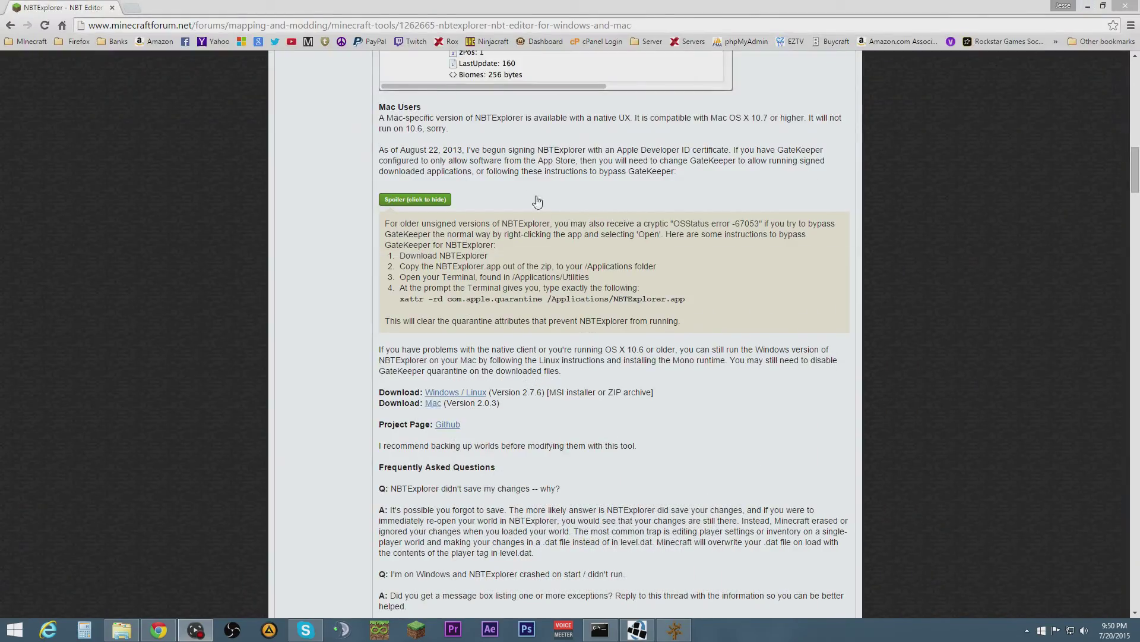
scroll(224, 296, "up", 20)
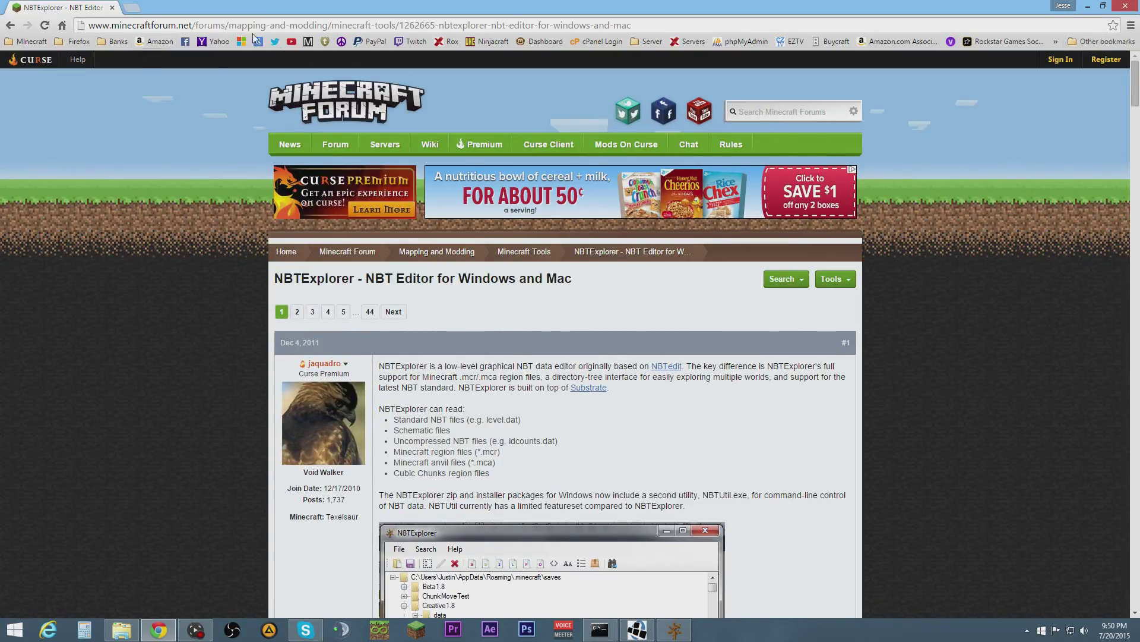
scroll(478, 190, "down", 2)
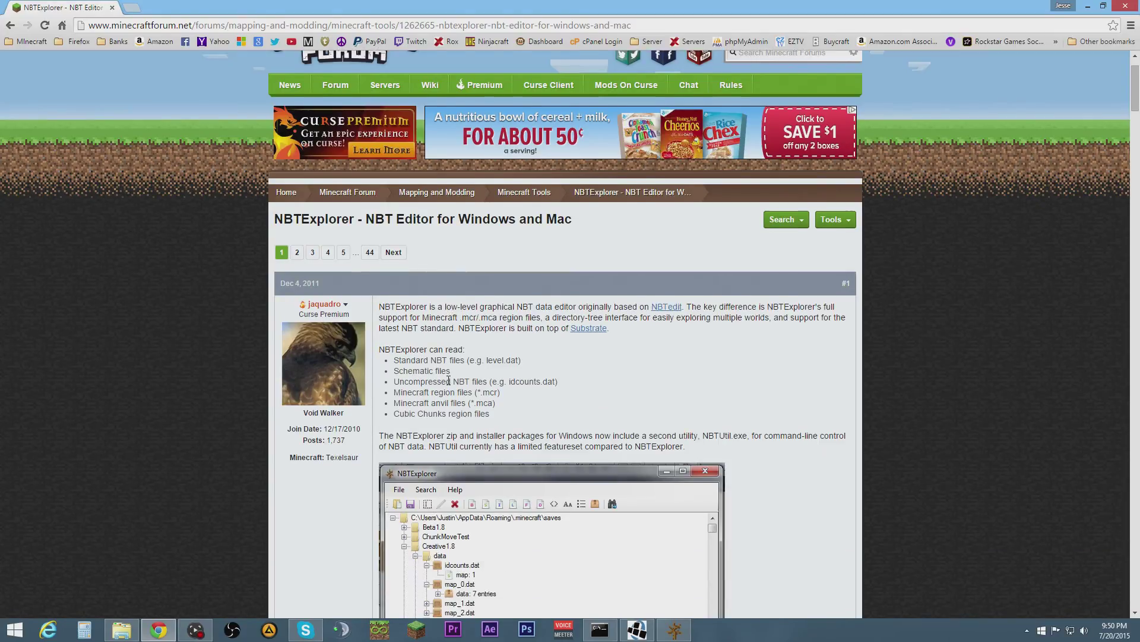
scroll(399, 348, "down", 20)
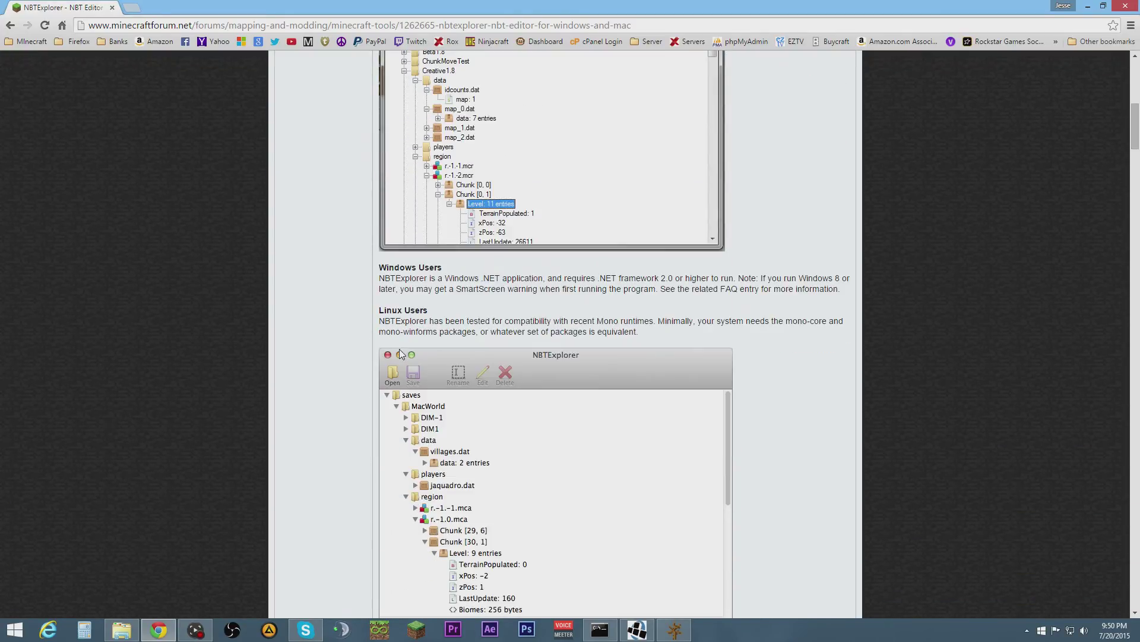
scroll(393, 360, "down", 8)
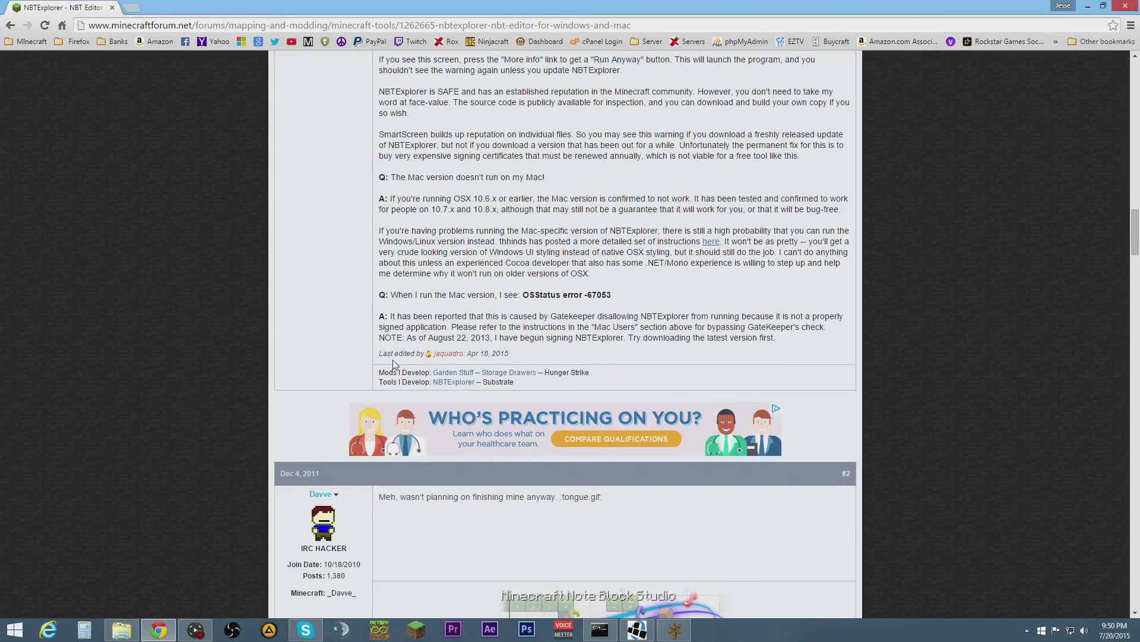
scroll(504, 257, "up", 8)
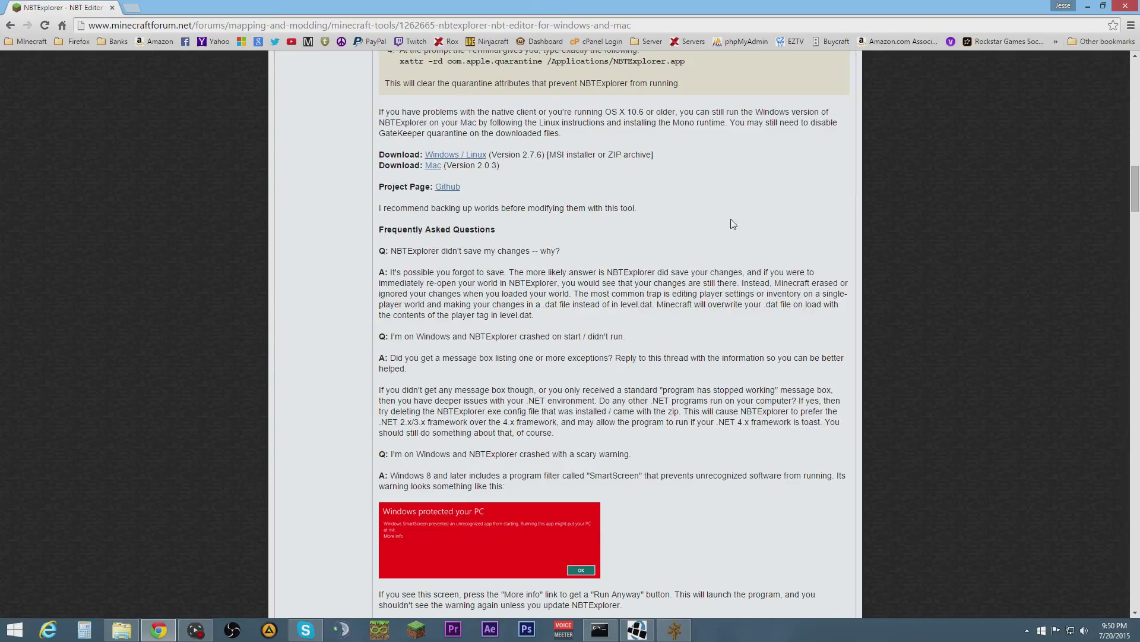
Minimise the browser, recentre NBTExplorer, and open the test server's world\data folder.
left_click(1087, 6)
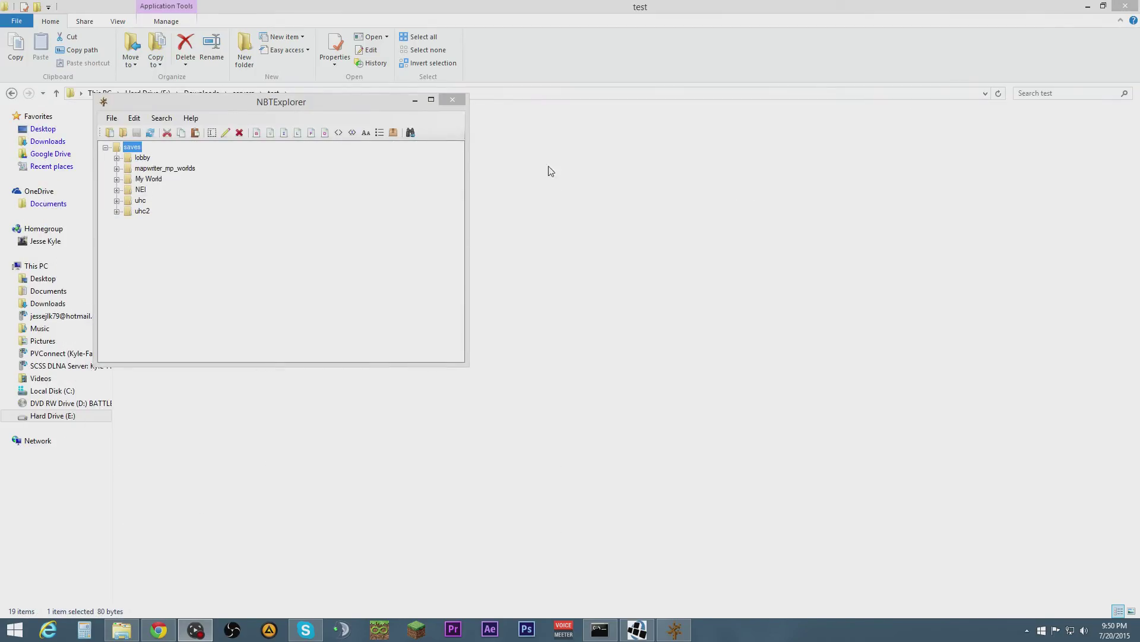
left_click_drag(354, 107, 575, 173)
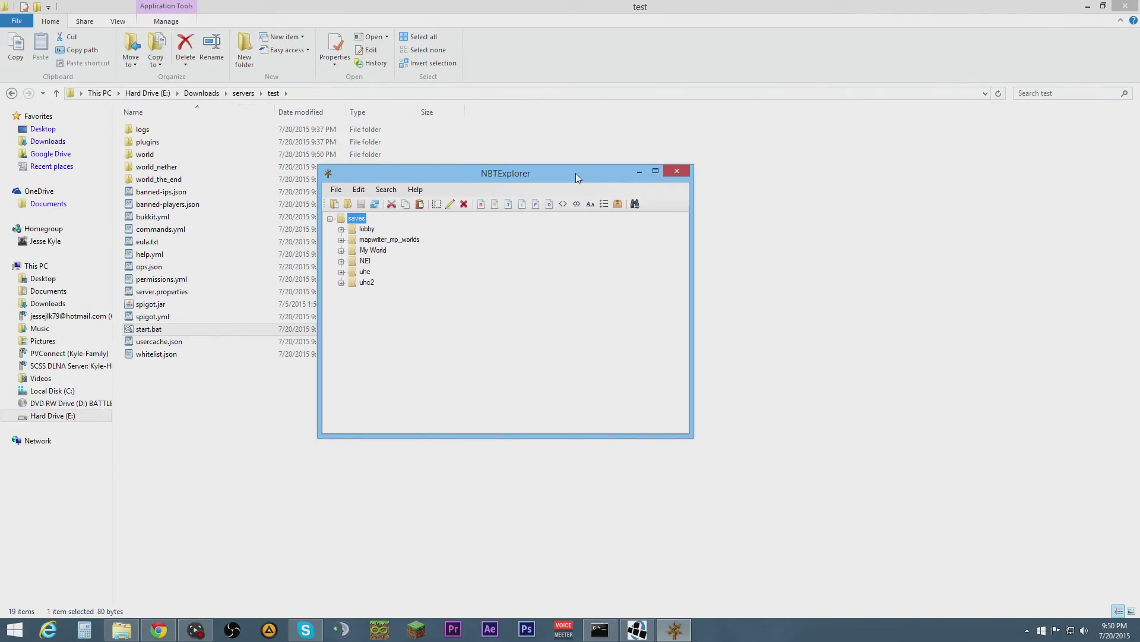
double_click(157, 156)
double_click(167, 132)
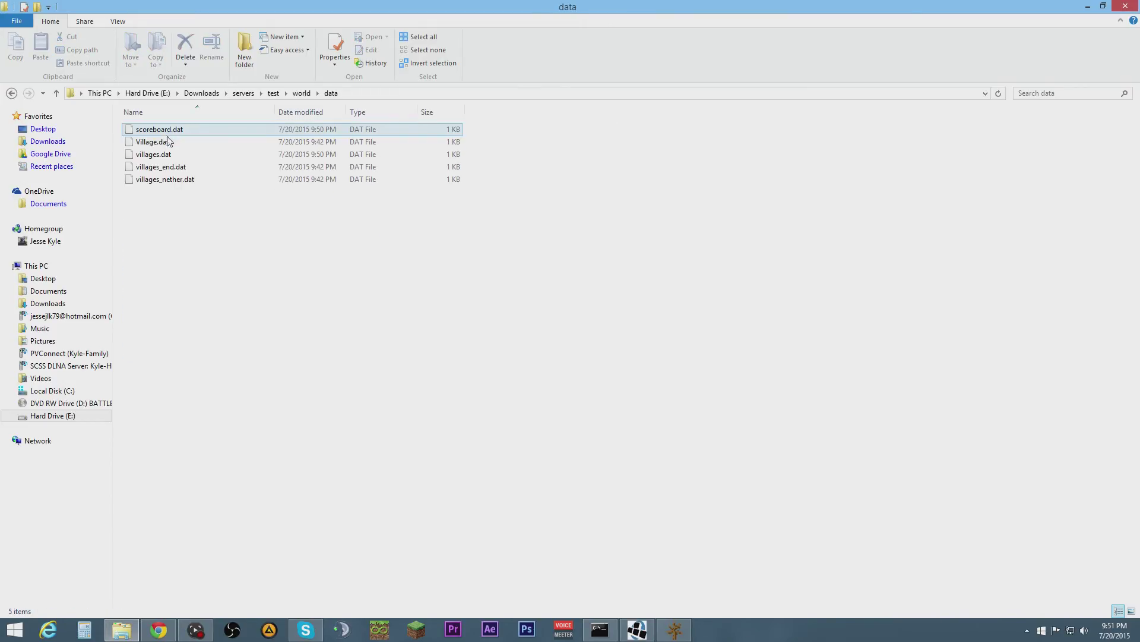
Copy scoreboard.dat from world\data and paste it onto the desktop.
left_click(166, 130)
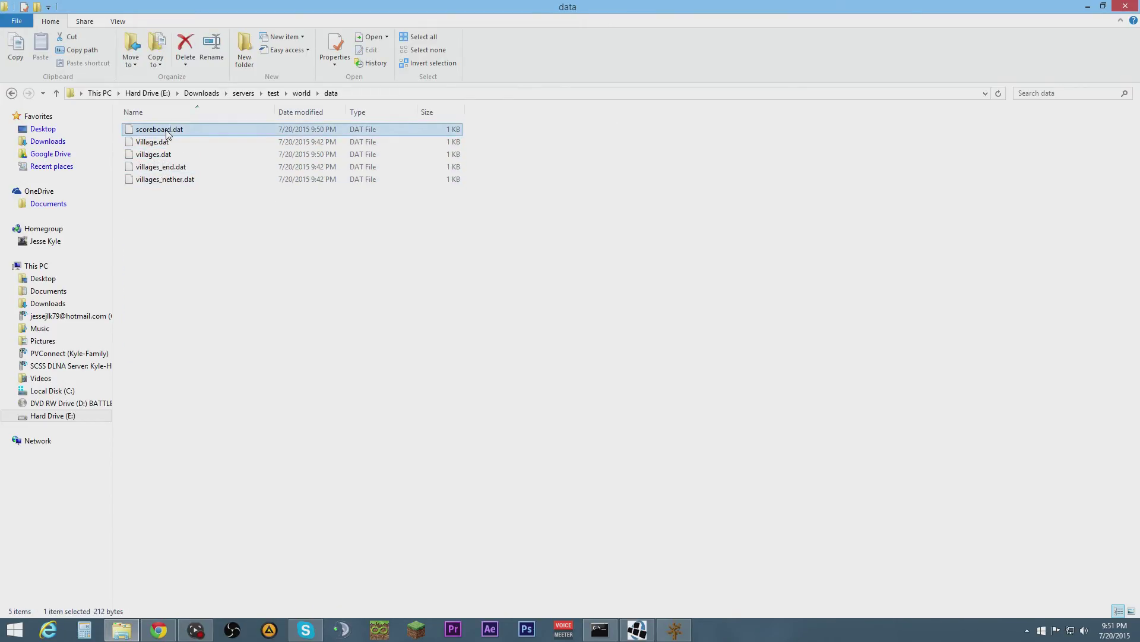
right_click(166, 133)
left_click(208, 252)
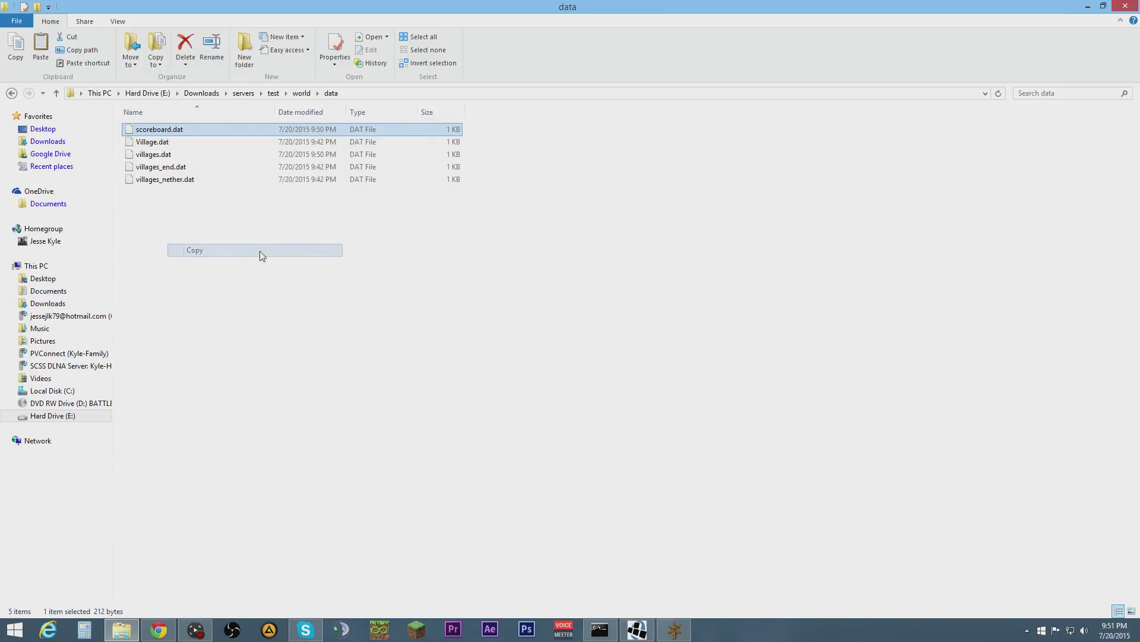
left_click(1088, 7)
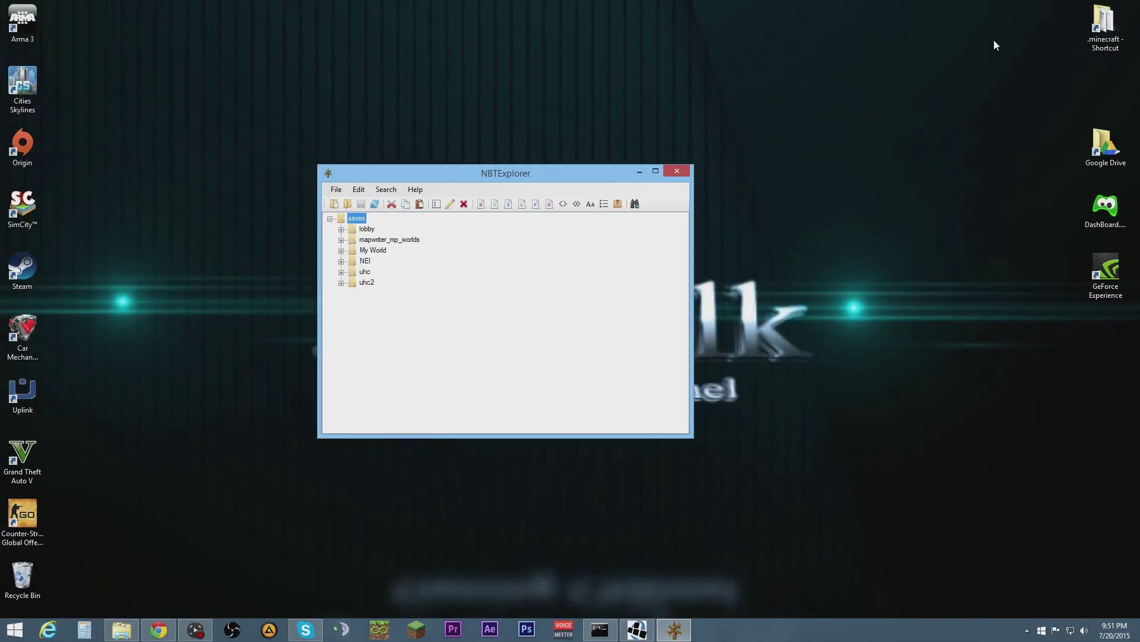
right_click(822, 112)
left_click(849, 161)
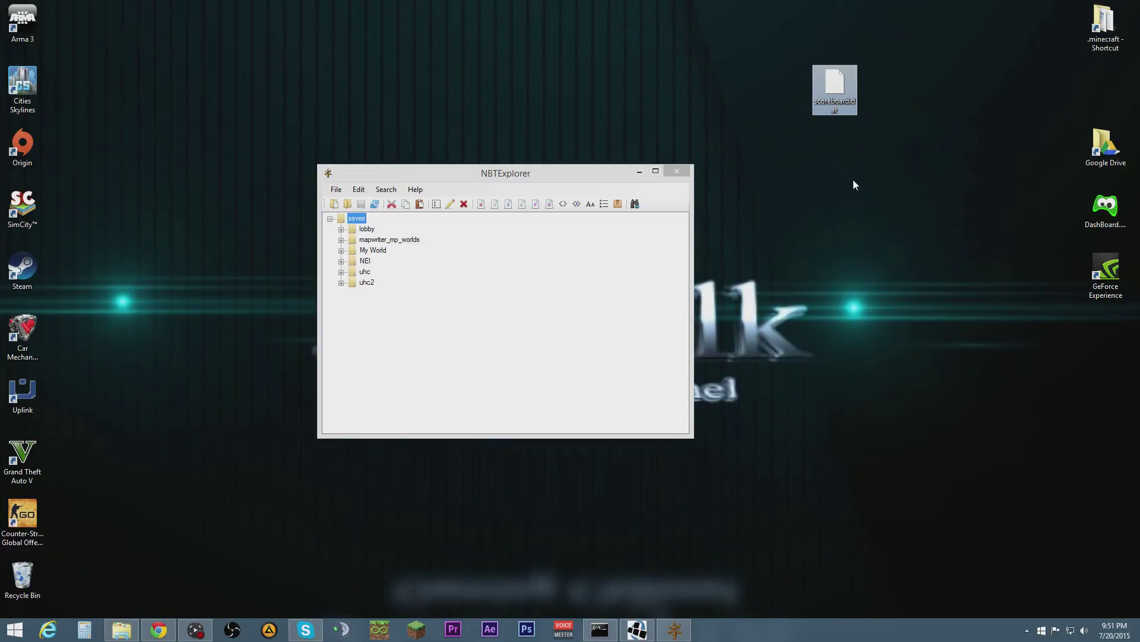
Open the desktop's scoreboard.dat in NBTExplorer.
left_click(346, 204)
left_click(336, 189)
left_click(356, 204)
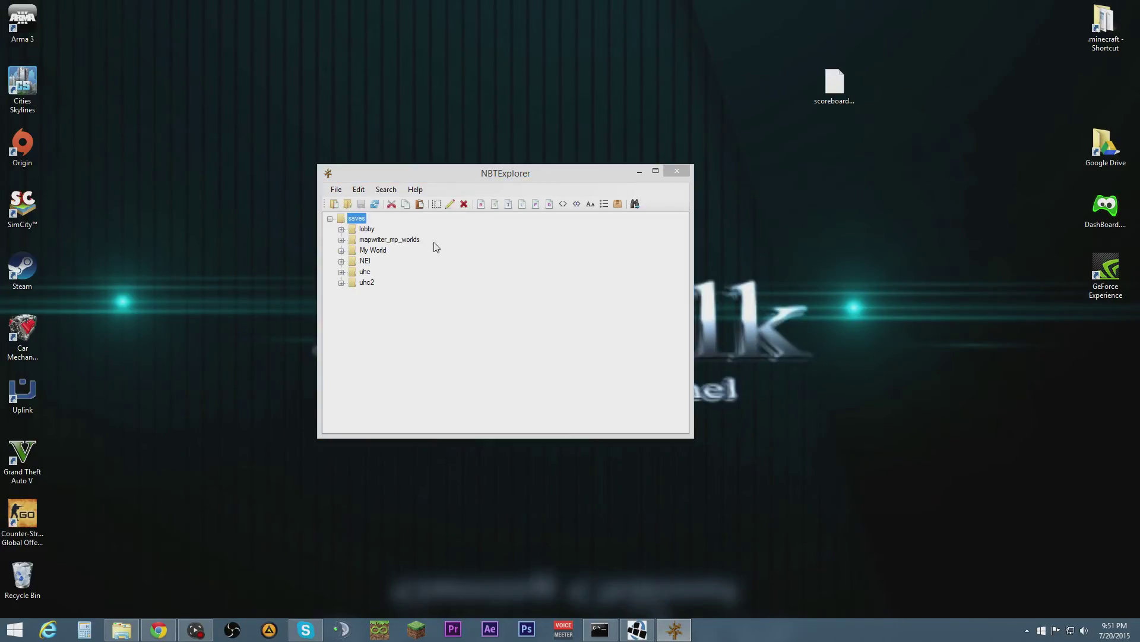
left_click(370, 272)
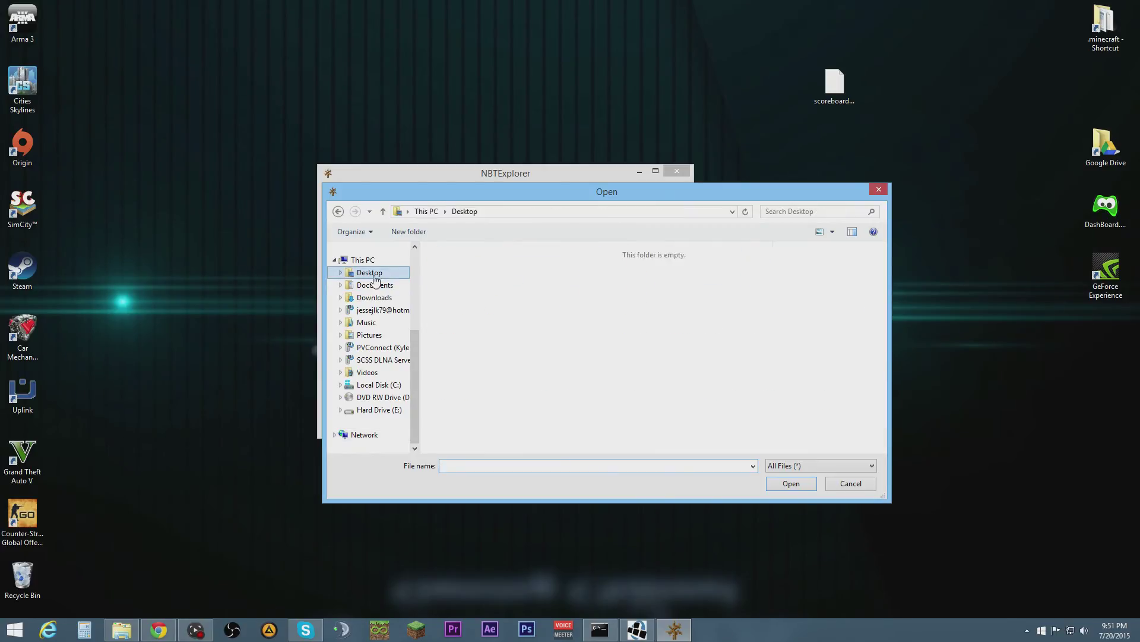
left_click(778, 356)
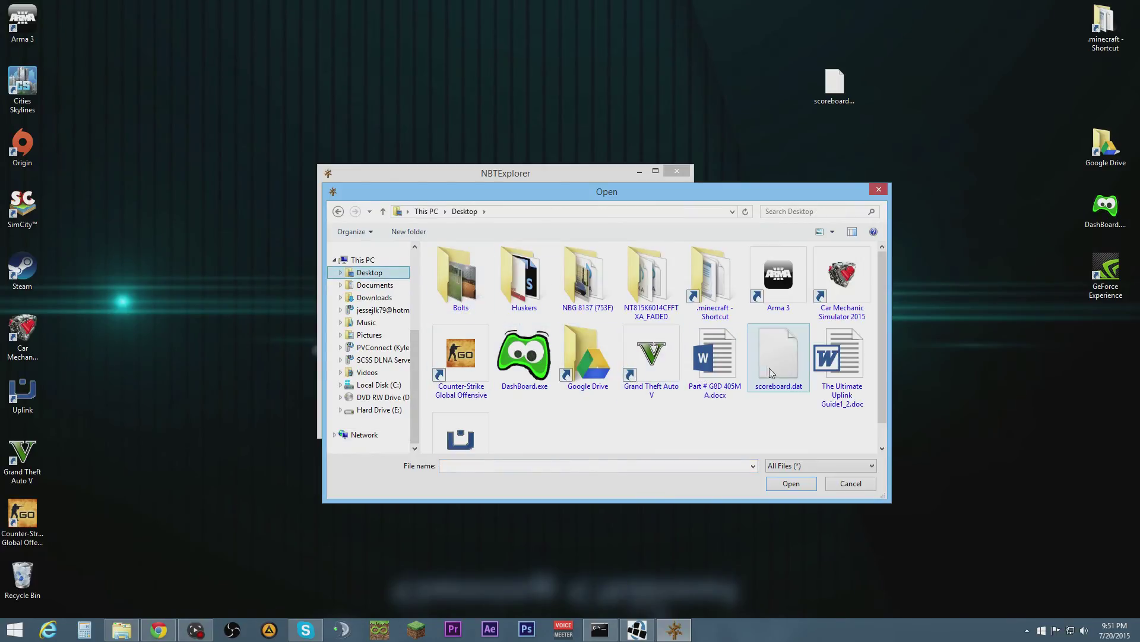
left_click(790, 483)
Expand data, Teams and team Red's ten tags, then select the Prefix tag (§c).
left_click(341, 230)
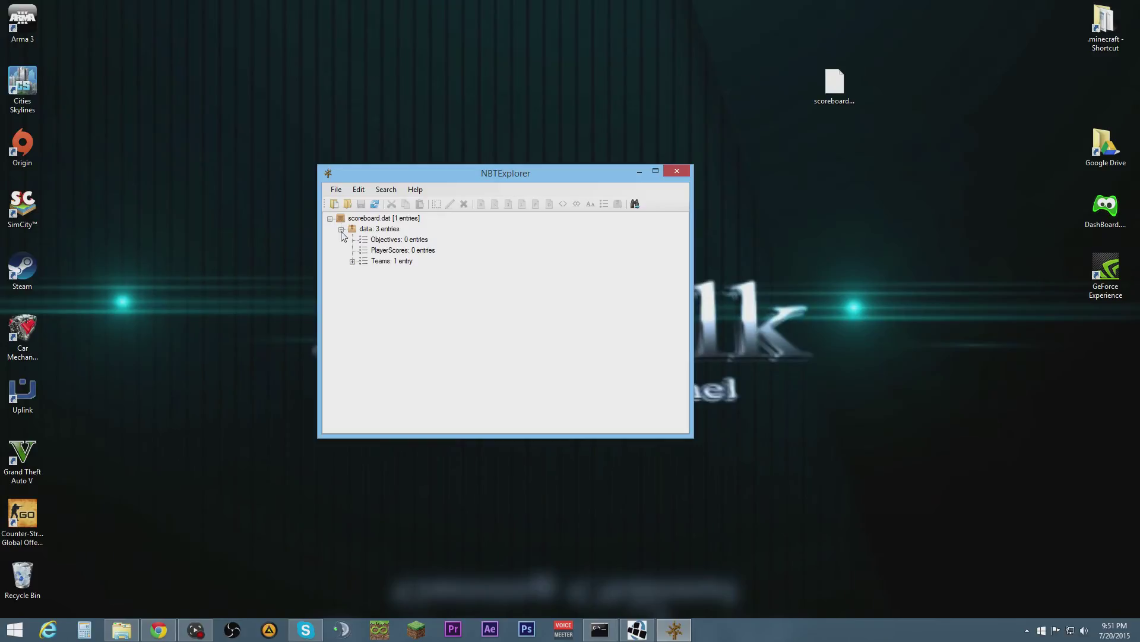
left_click(353, 261)
left_click(363, 271)
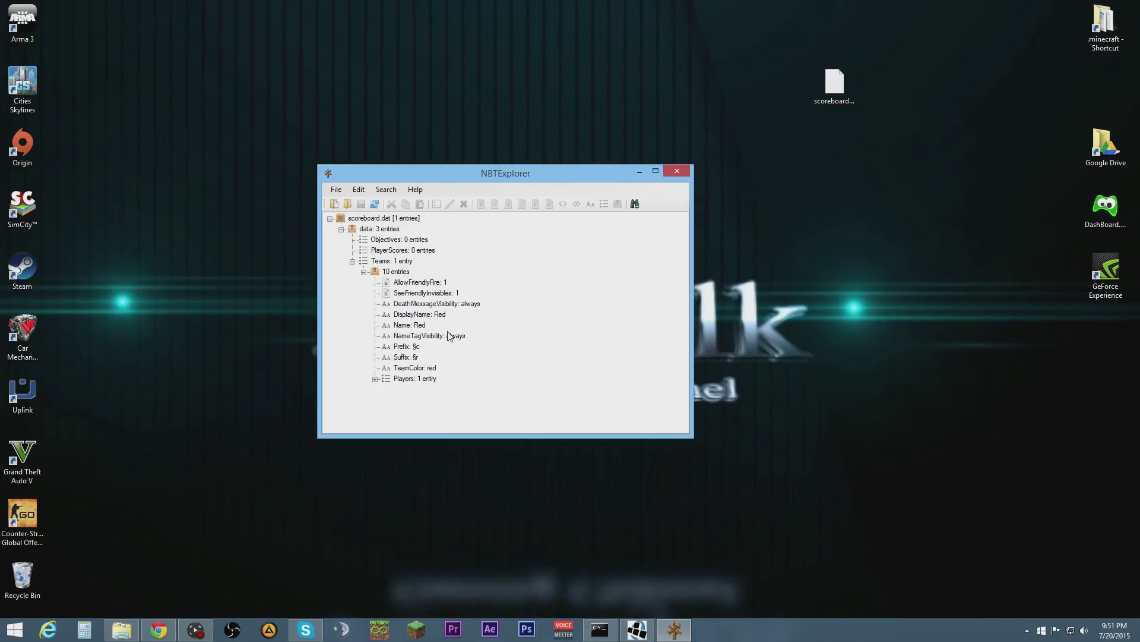
left_click(416, 351)
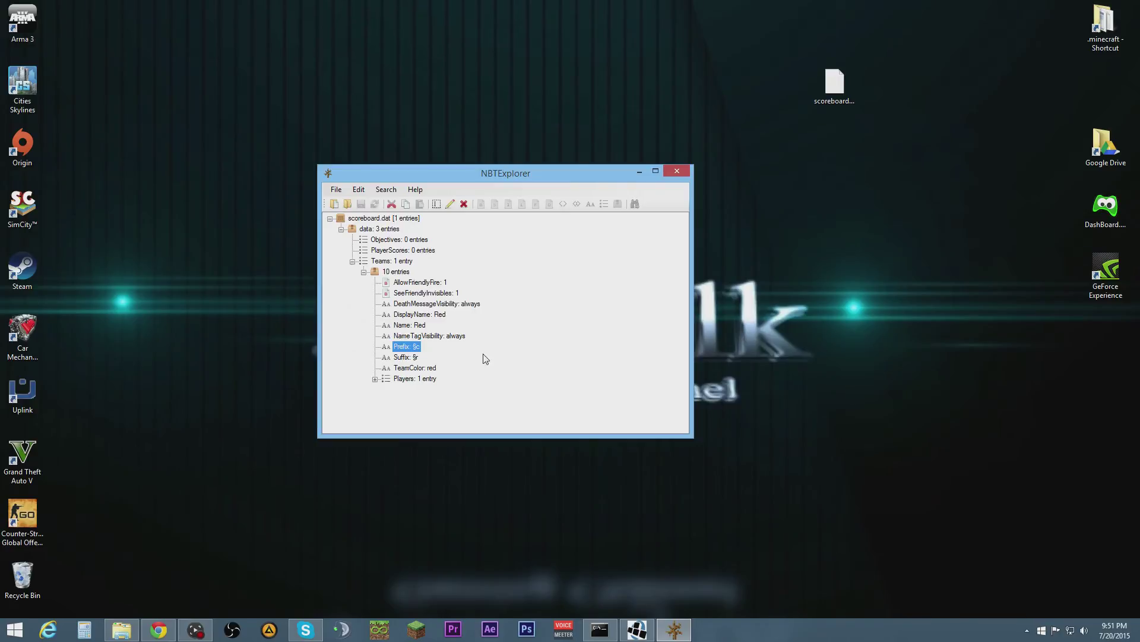
Edit the Prefix tag value to §cOwner§f, confirm it, and save all modified tags.
left_click(450, 205)
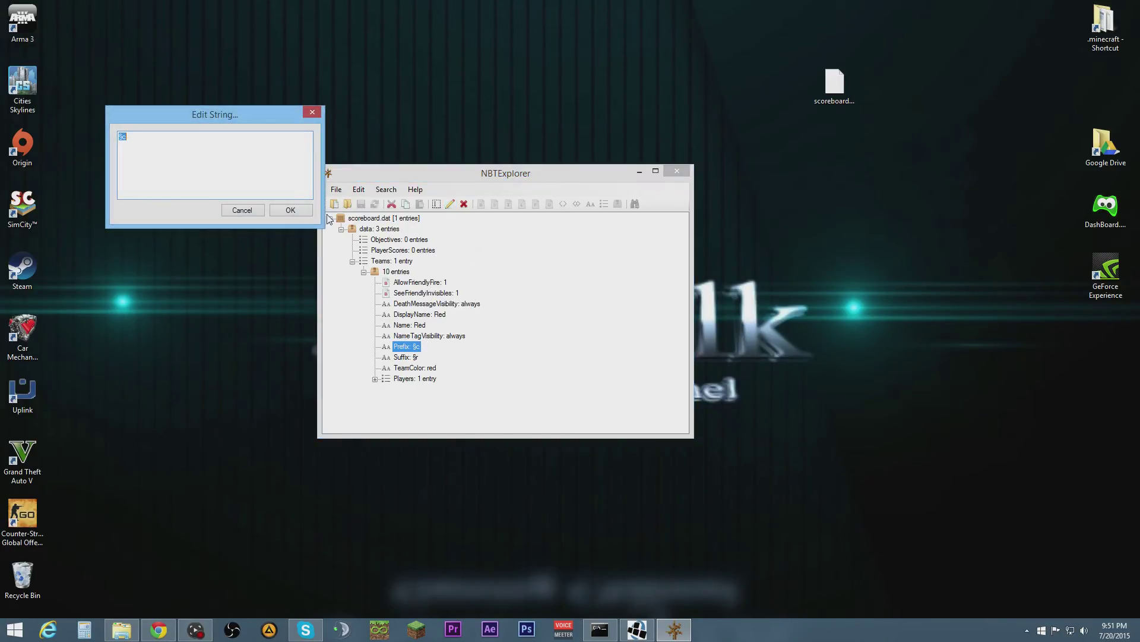
left_click_drag(228, 122, 465, 270)
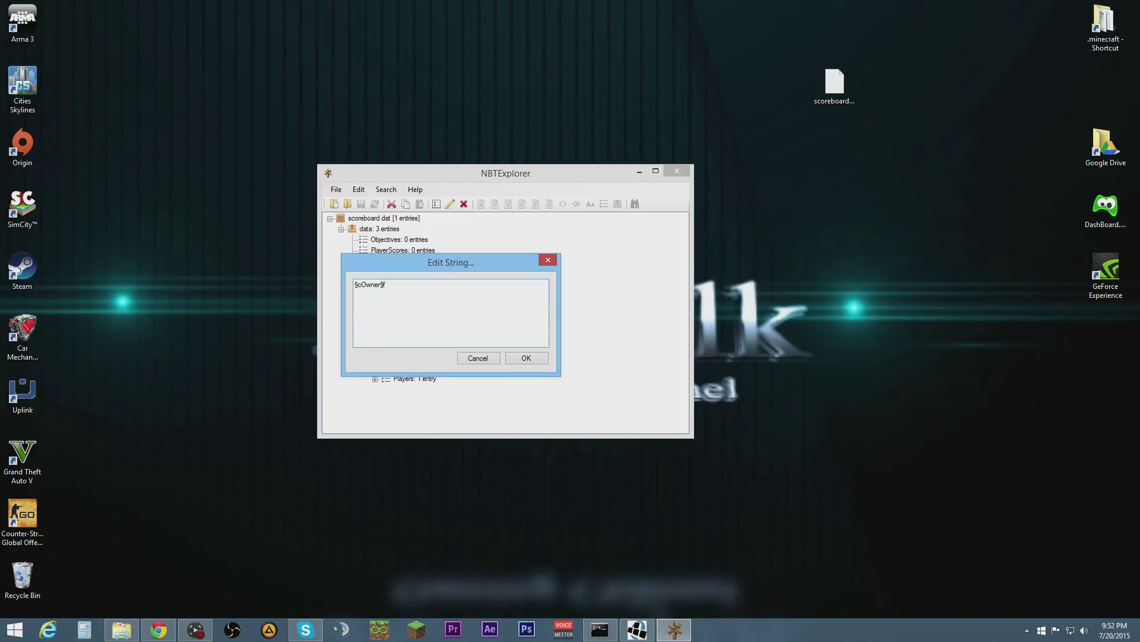
left_click(525, 358)
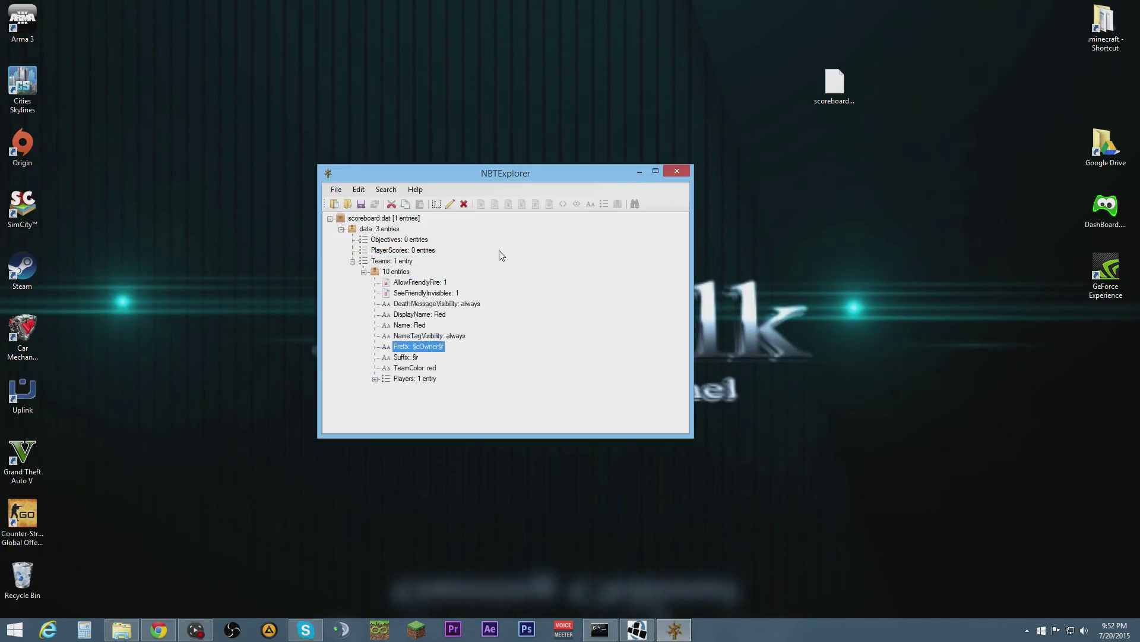
left_click(361, 204)
Place the data folder window beside the desktop and delete the server's old scoreboard.dat.
left_click(122, 629)
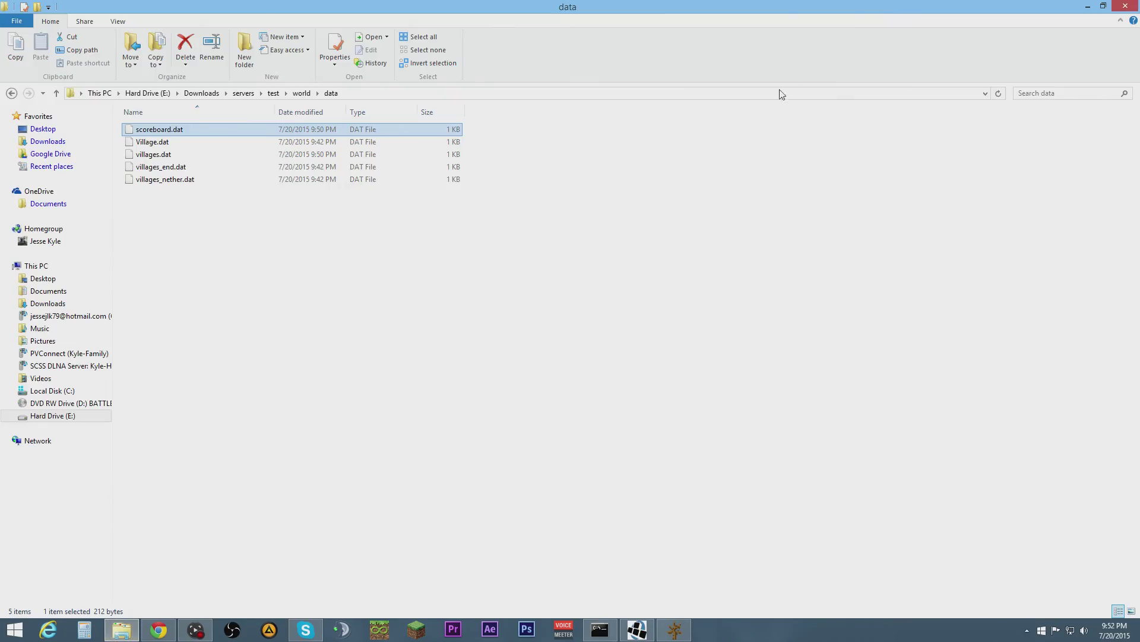
left_click(1103, 6)
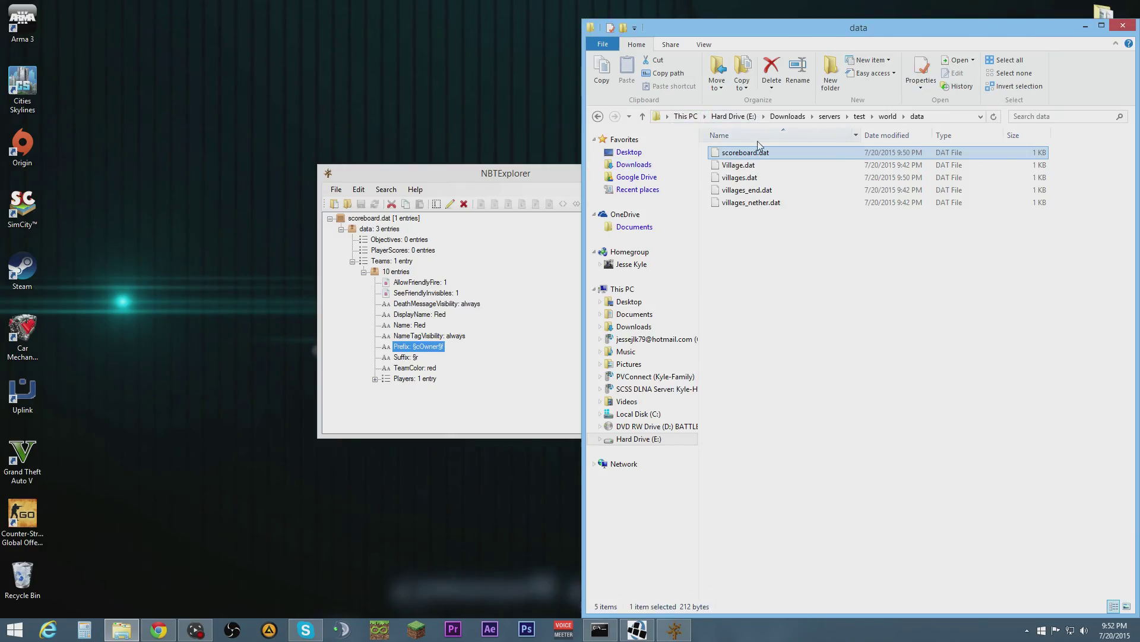
left_click_drag(810, 35, 353, 36)
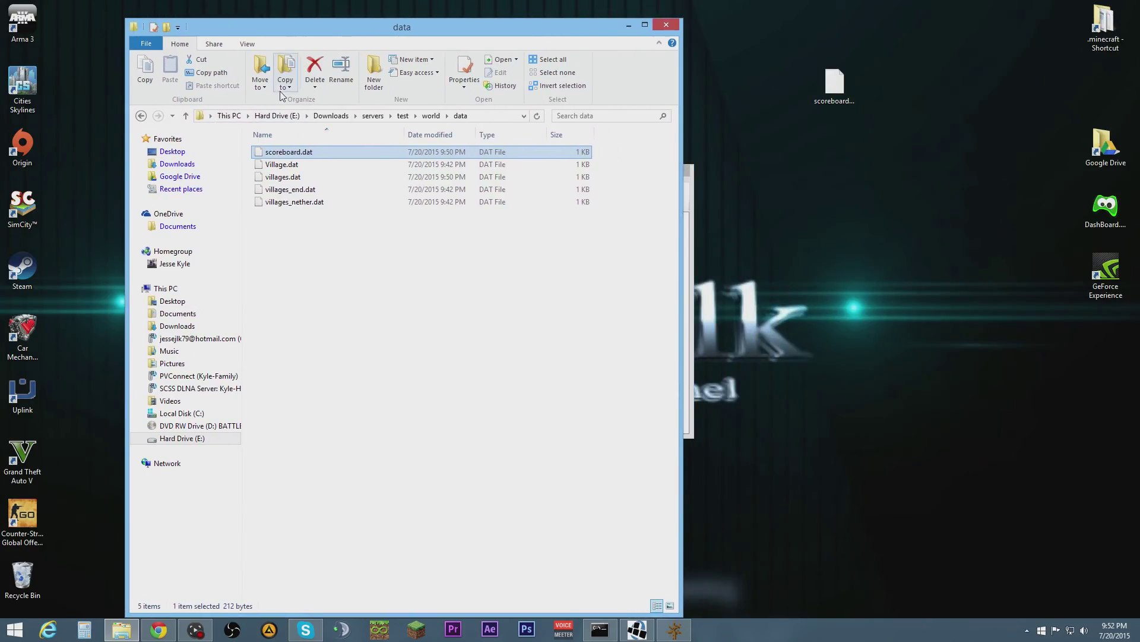
right_click(303, 150)
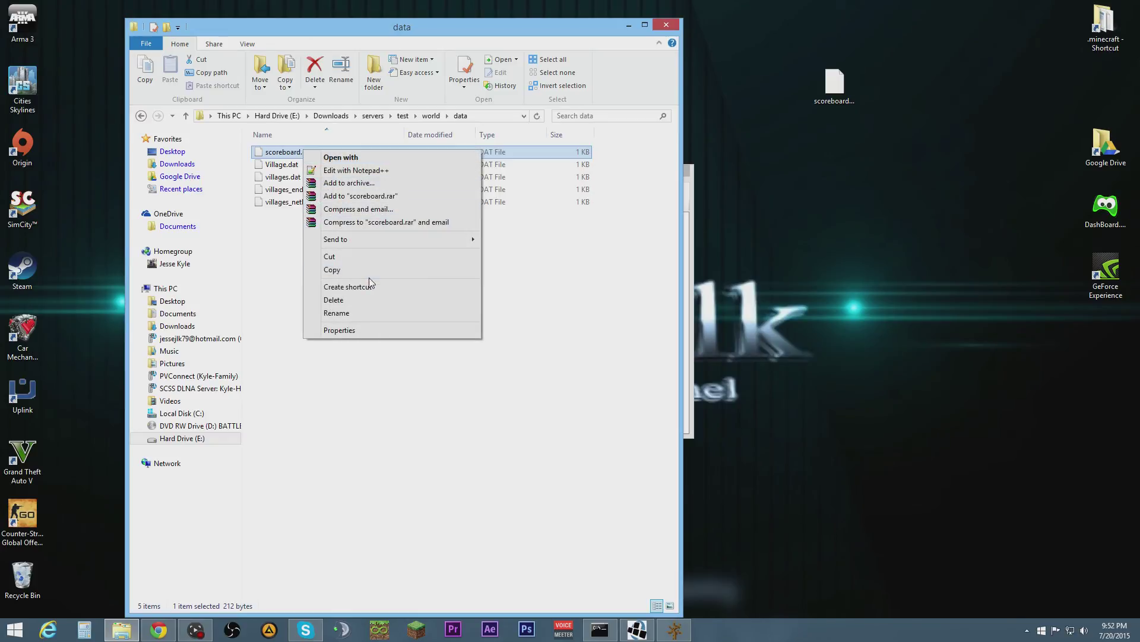
left_click(359, 300)
Drag the edited desktop scoreboard.dat into world\data, then go back to the test folder.
left_click(836, 81)
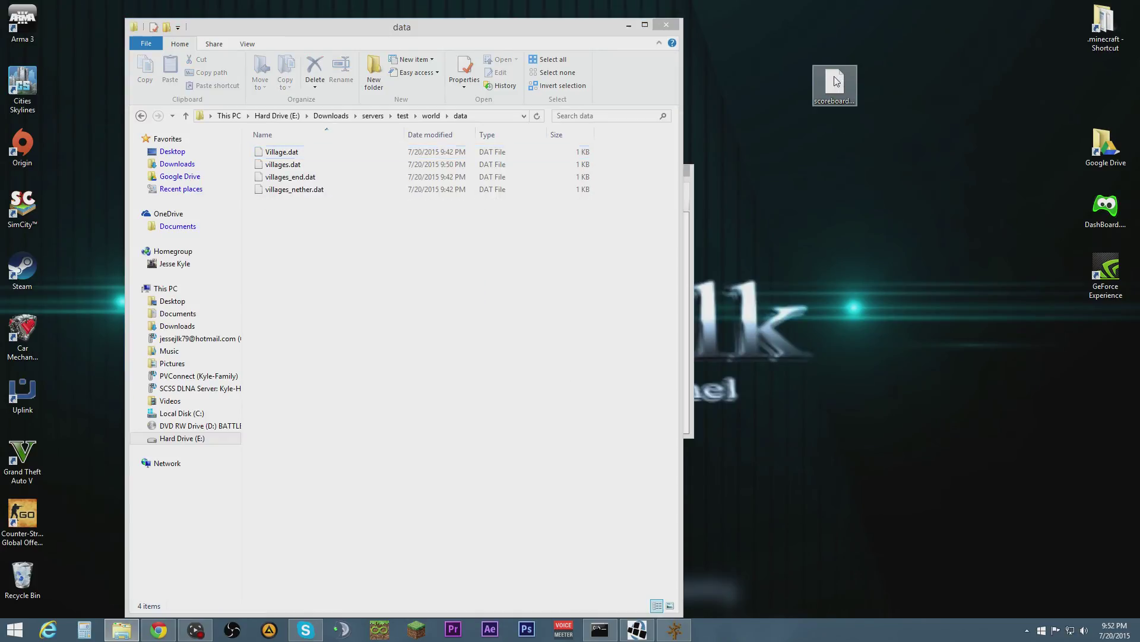
left_click_drag(837, 81, 312, 421)
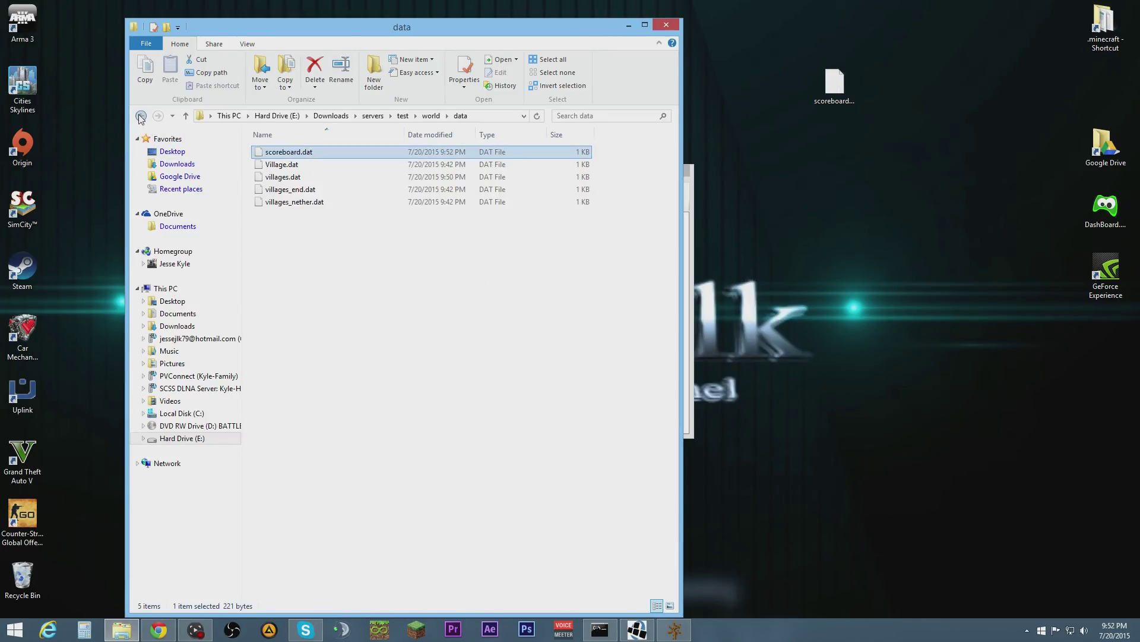
left_click(141, 117)
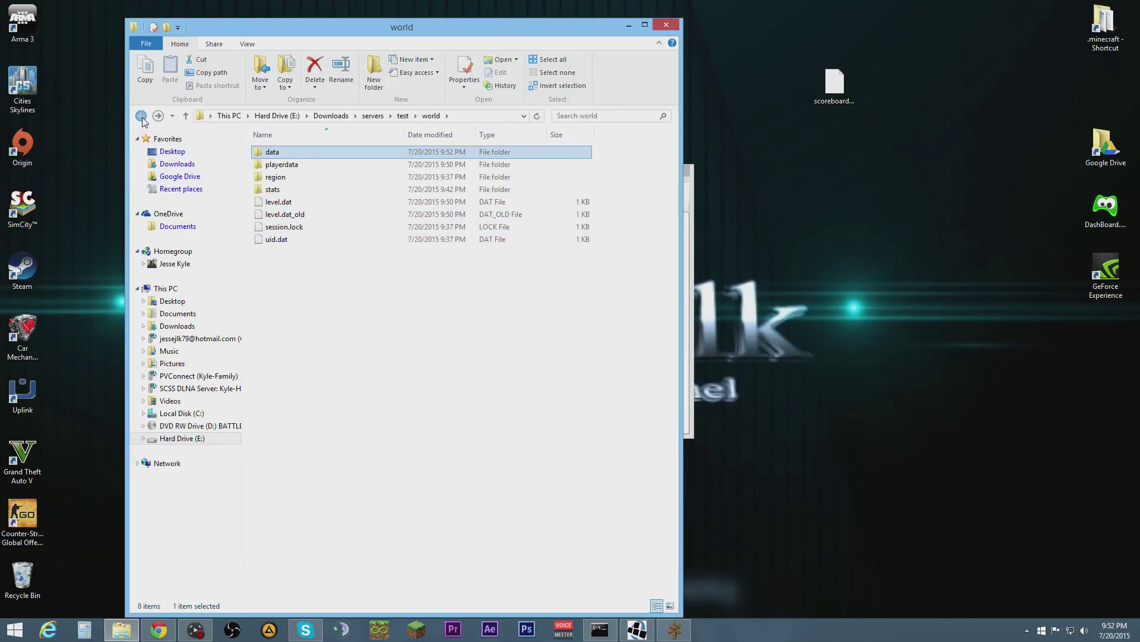
left_click(141, 117)
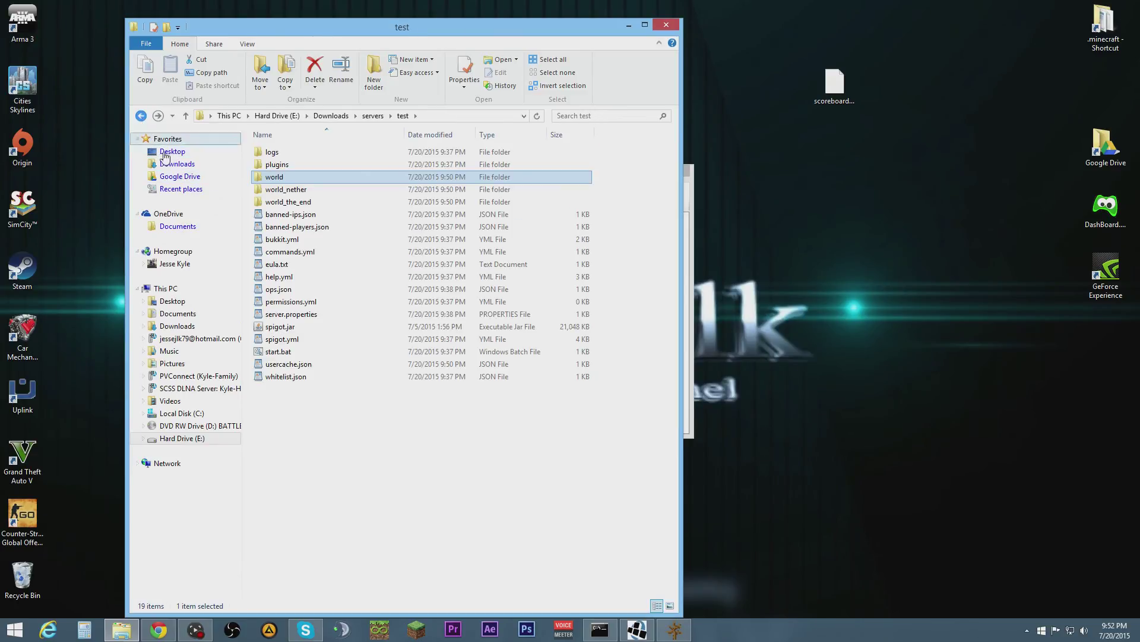
Launch start.bat in the test folder to run the server until it reports Done.
double_click(287, 354)
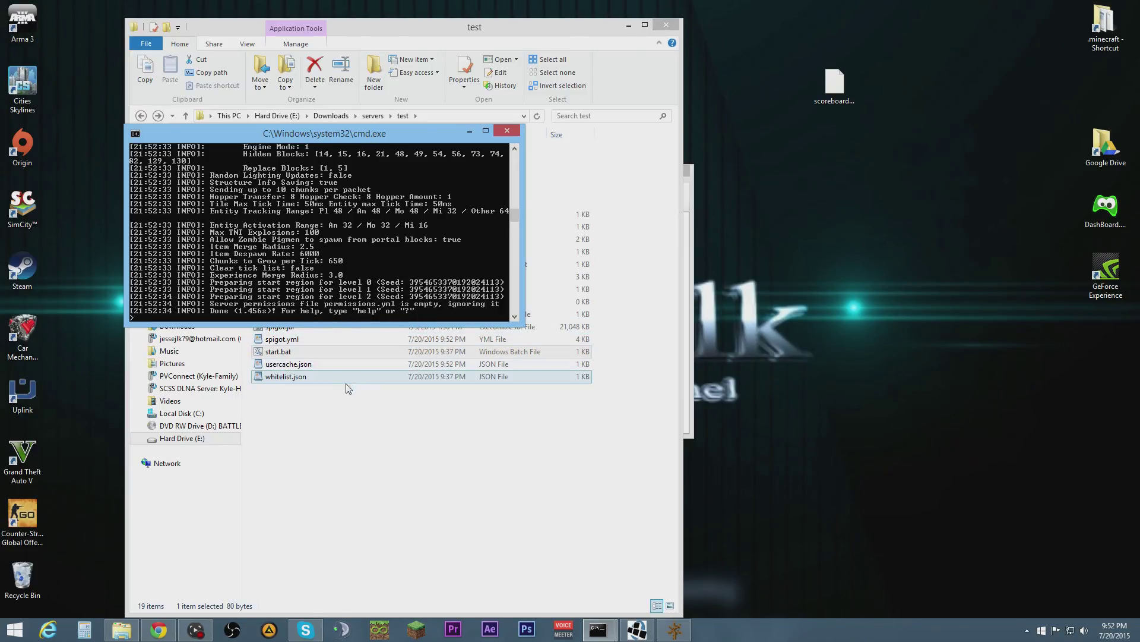
Direct-connect to the localhost server and check the Tab player list shows the Owner prefix.
left_click(637, 629)
left_click(584, 561)
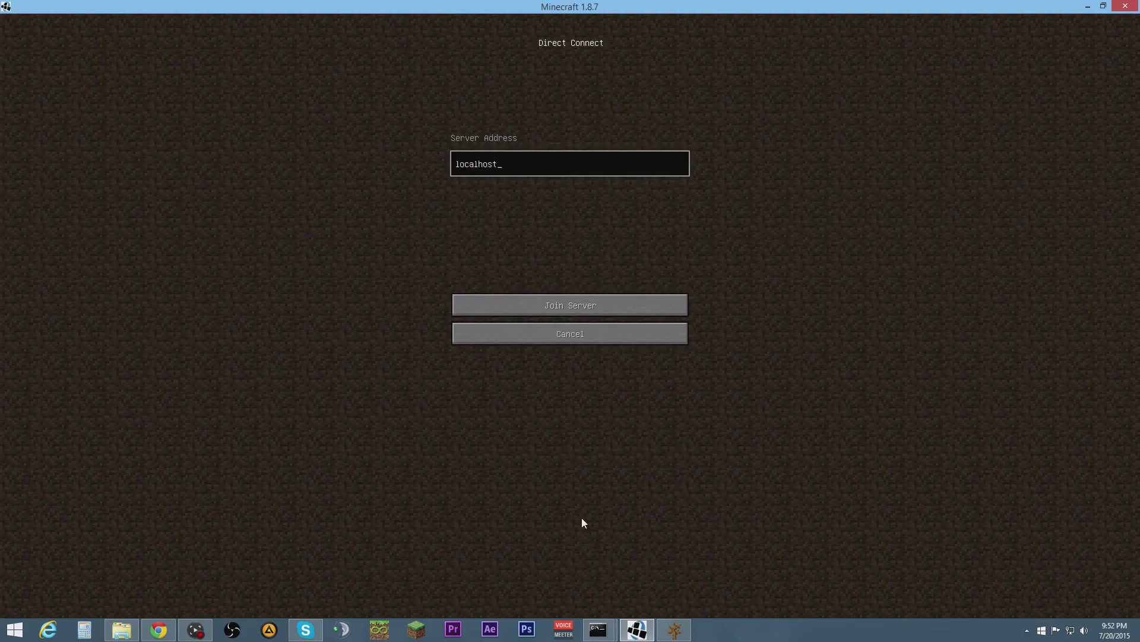
left_click(544, 305)
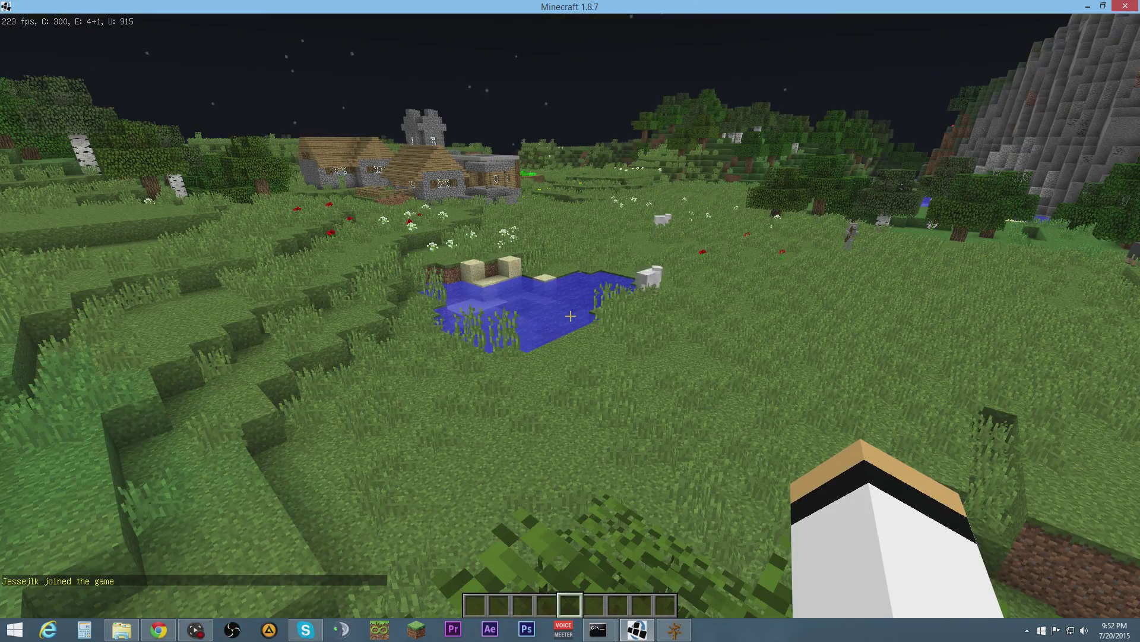
key("Tab")
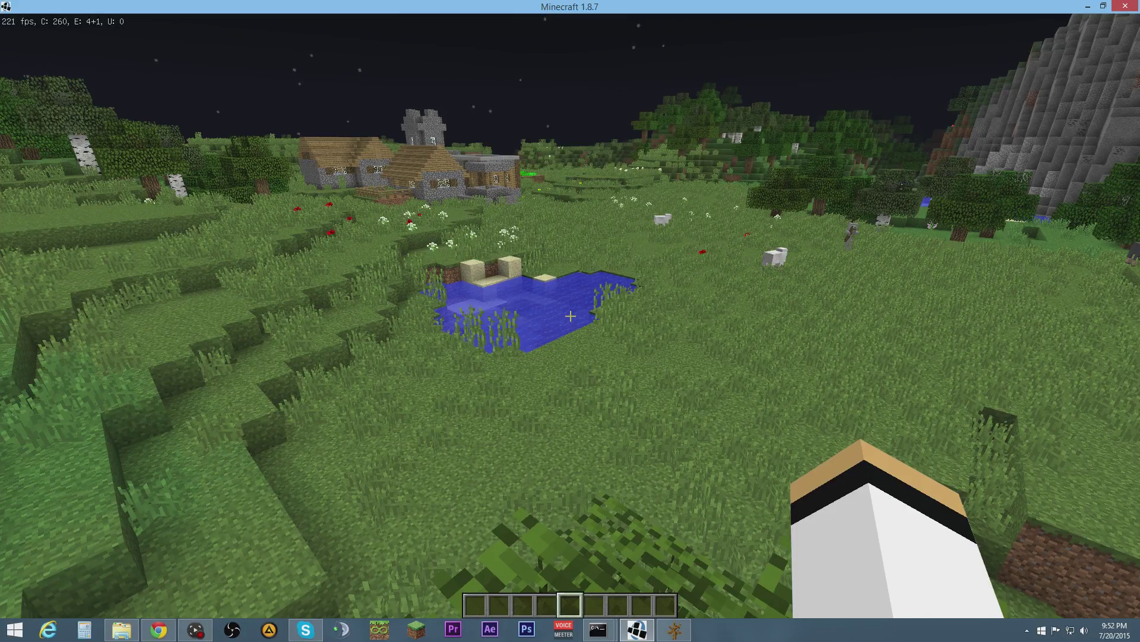
mouse_move(570, 316)
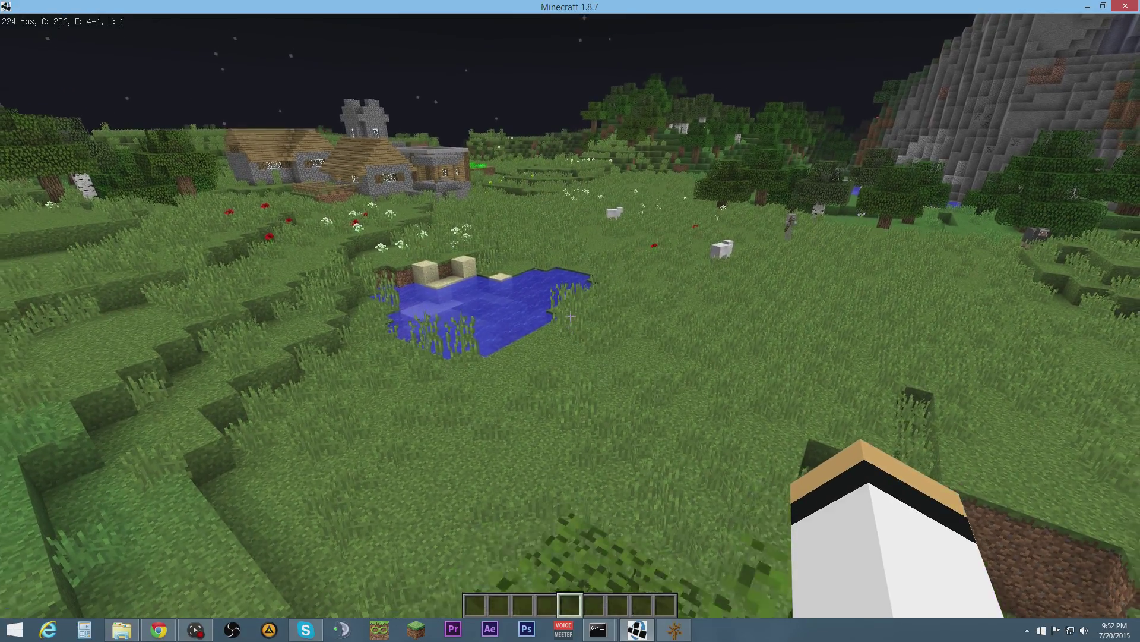